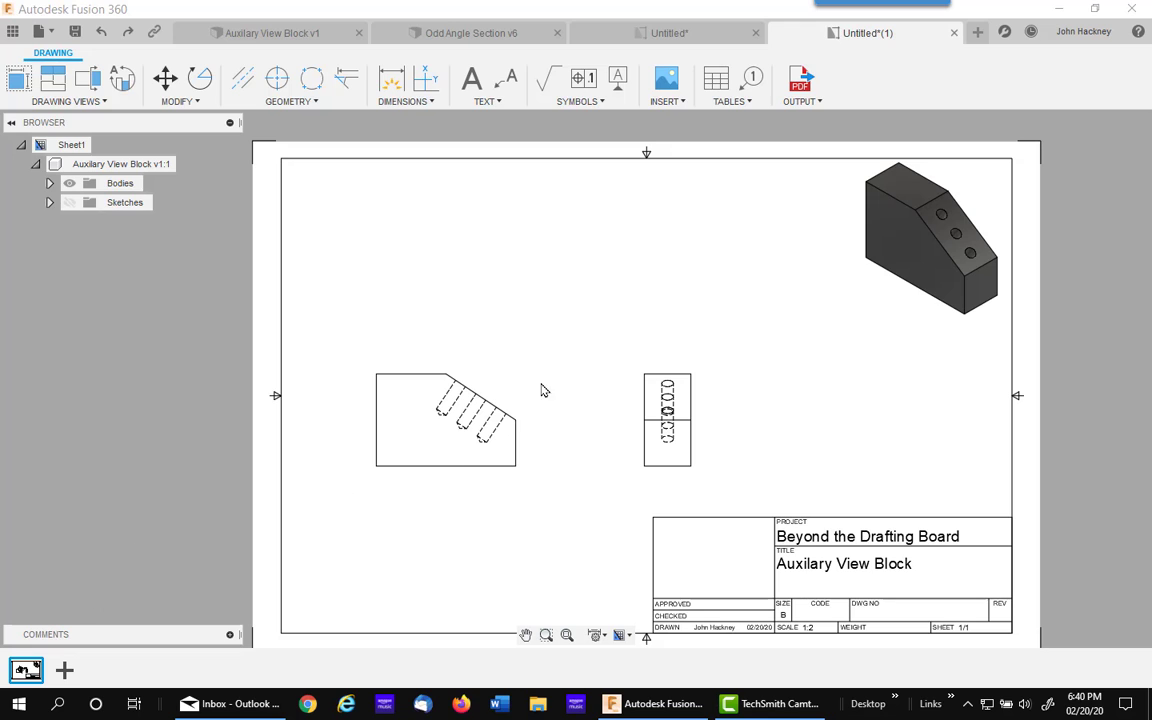
- Start a section view using the front view as the parent view
{"action": "scroll", "coordinate": [528, 382], "scroll_direction": "up", "scroll_amount": 2}
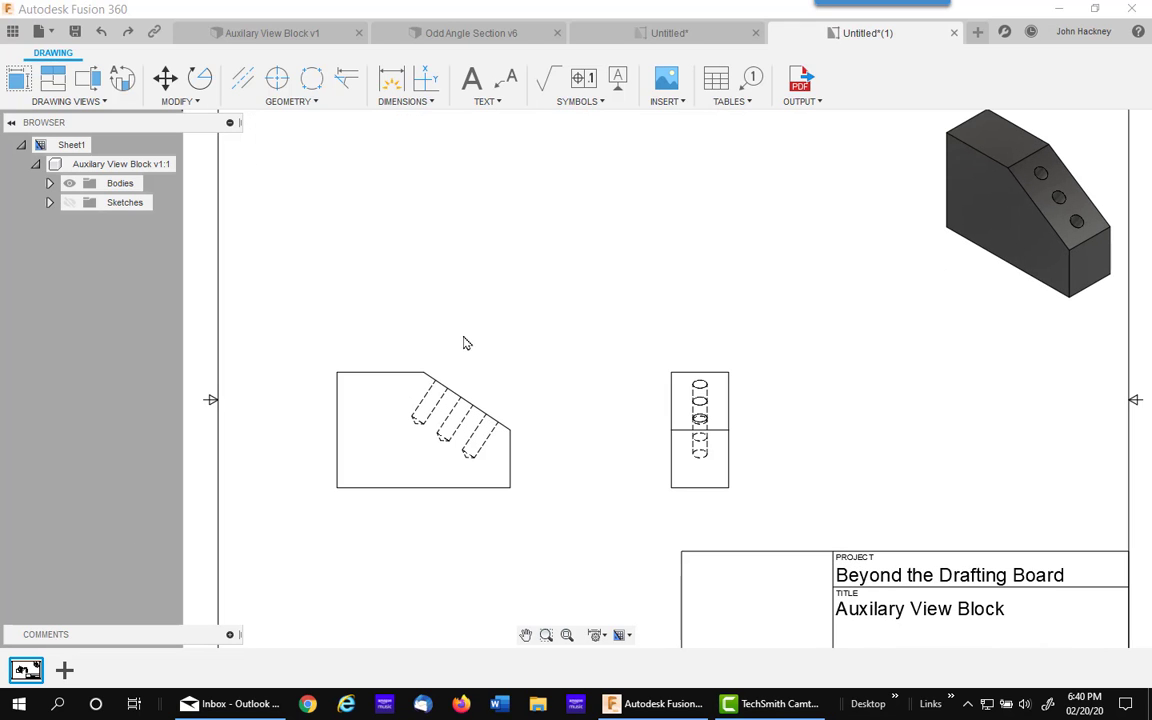
{"action": "scroll", "coordinate": [501, 368], "scroll_direction": "up", "scroll_amount": 2}
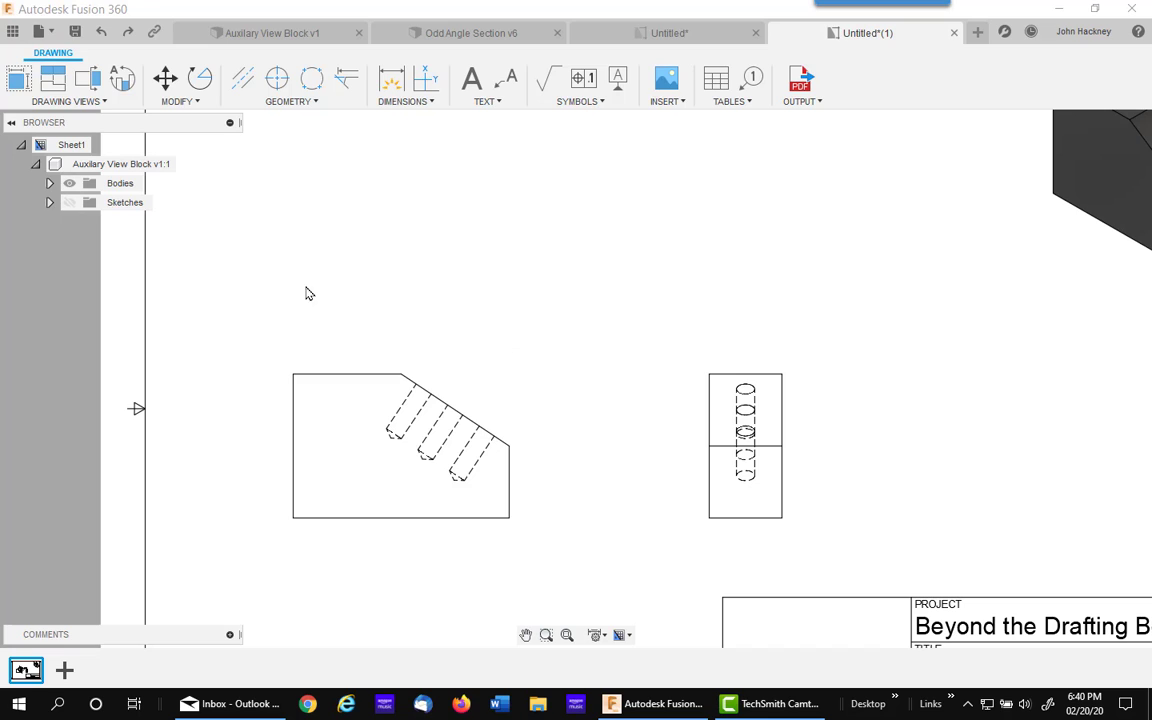
{"action": "left_click", "coordinate": [92, 84]}
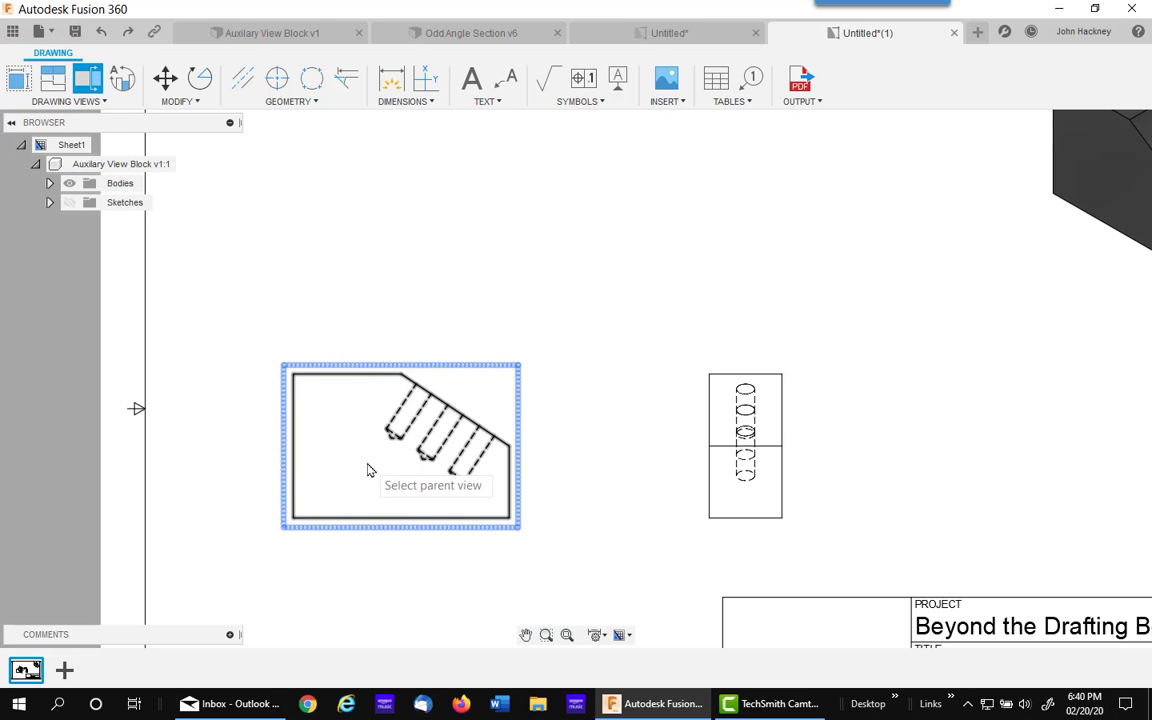
{"action": "left_click", "coordinate": [348, 436]}
{"action": "scroll", "coordinate": [400, 390], "scroll_direction": "up", "scroll_amount": 5}
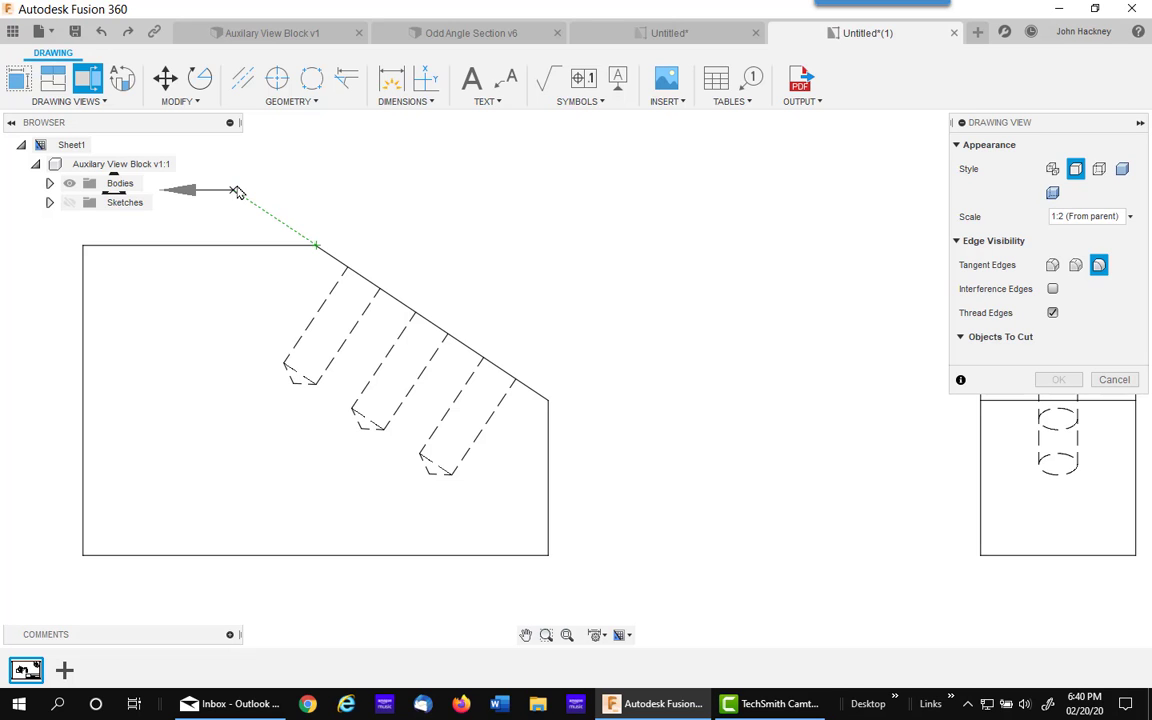
- Draw cutting line A-A along the slanted face and place the section preview above the front view
{"action": "left_click", "coordinate": [234, 190]}
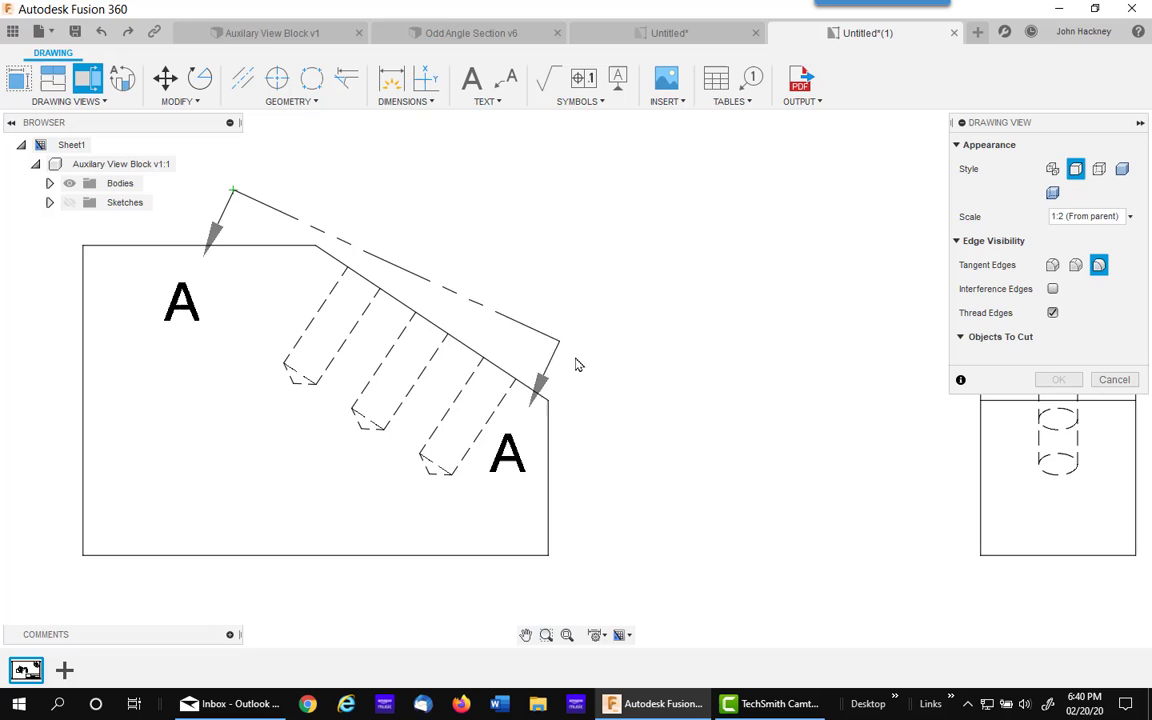
{"action": "left_click", "coordinate": [548, 401]}
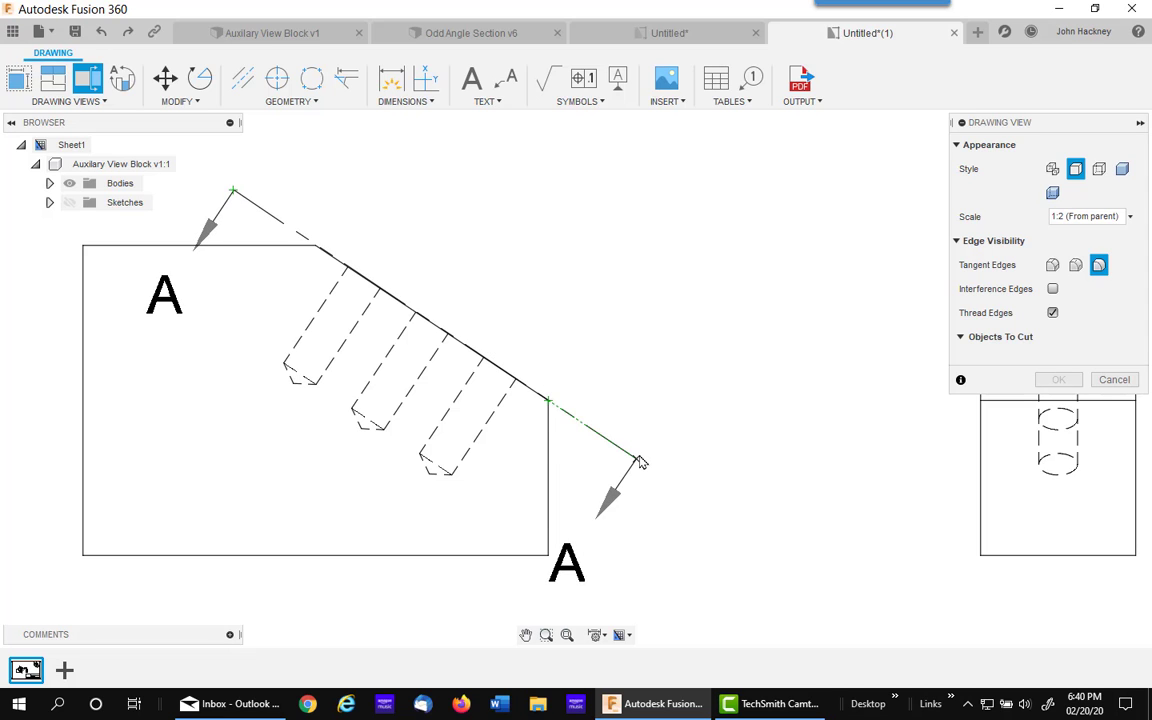
{"action": "left_click", "coordinate": [637, 459]}
{"action": "right_click", "coordinate": [709, 372]}
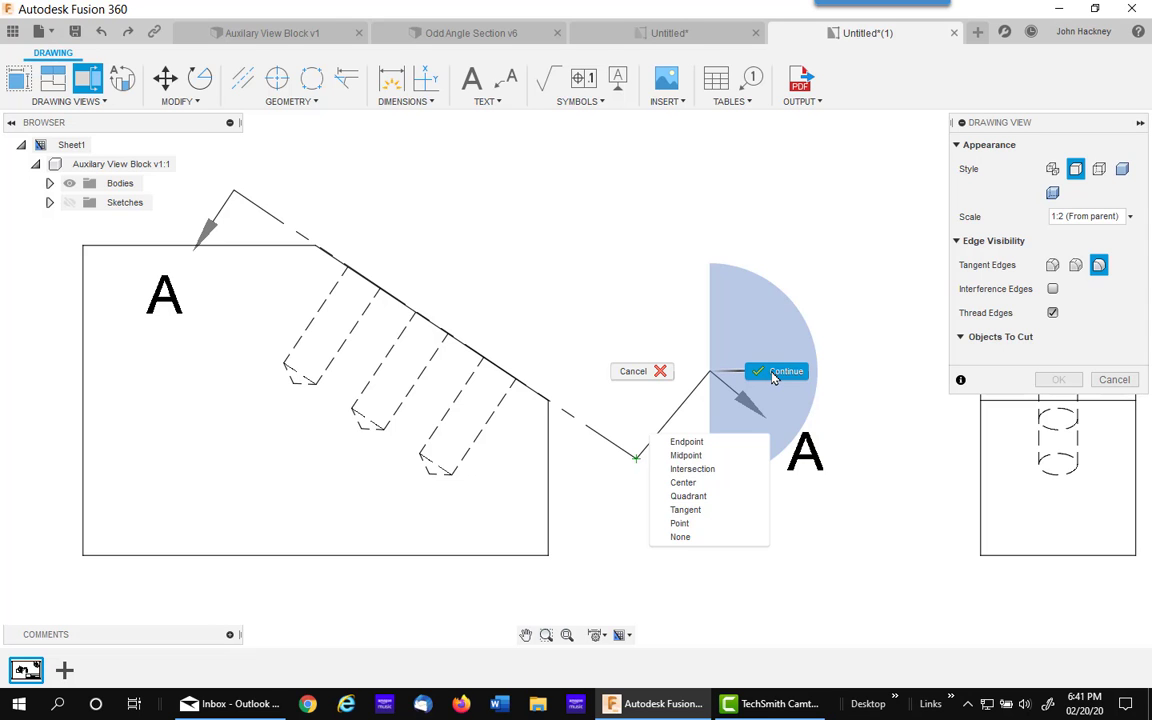
{"action": "left_click", "coordinate": [773, 373]}
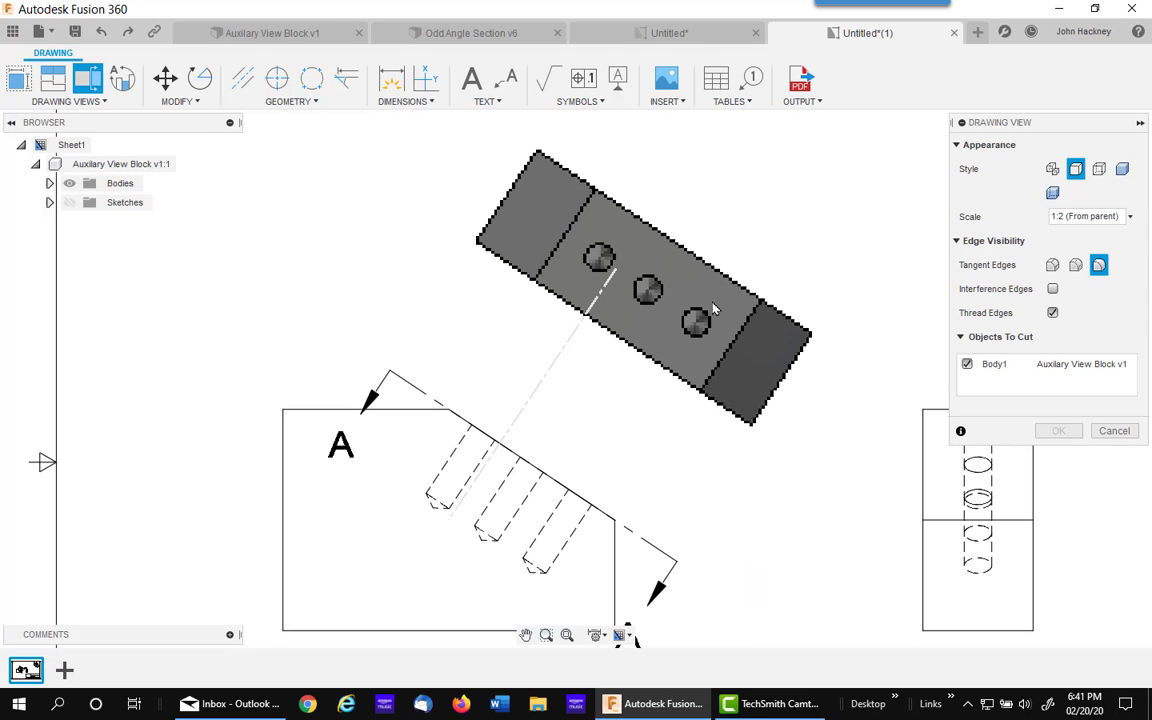
{"action": "left_click", "coordinate": [705, 311]}
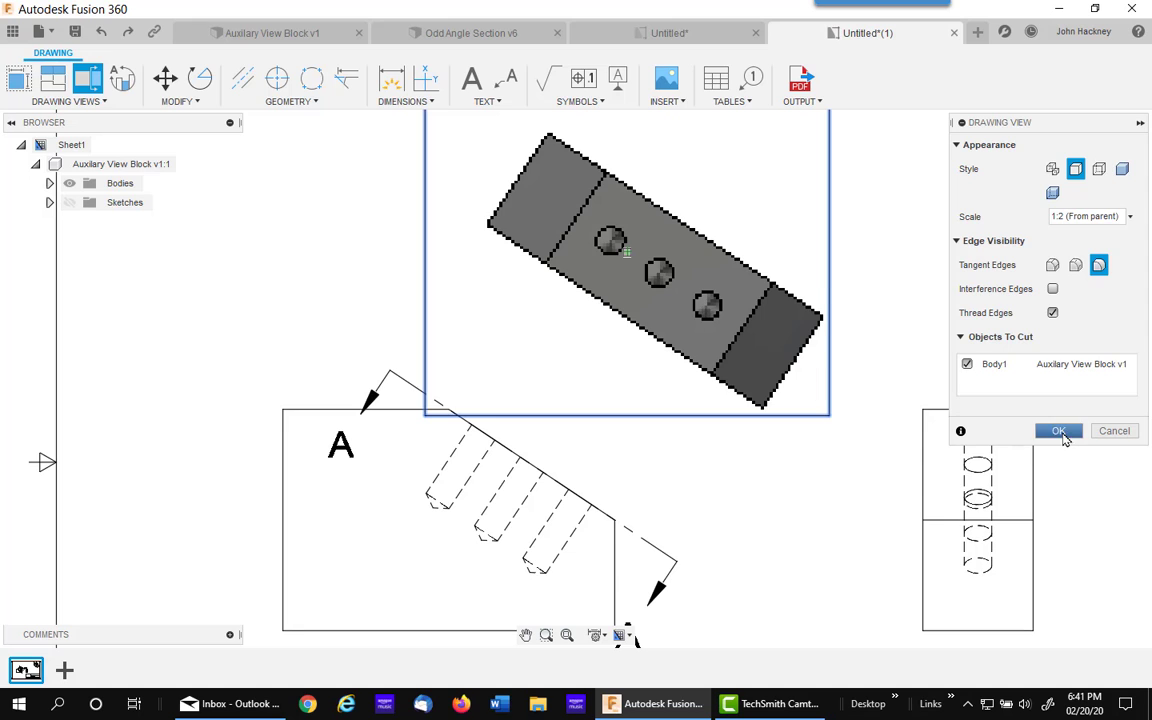
- Confirm section view A-A and move its SECTION A-A label to the upper right
{"action": "left_click", "coordinate": [1058, 431]}
{"action": "middle_click_drag", "start_coordinate": [869, 509], "coordinate": [703, 445]}
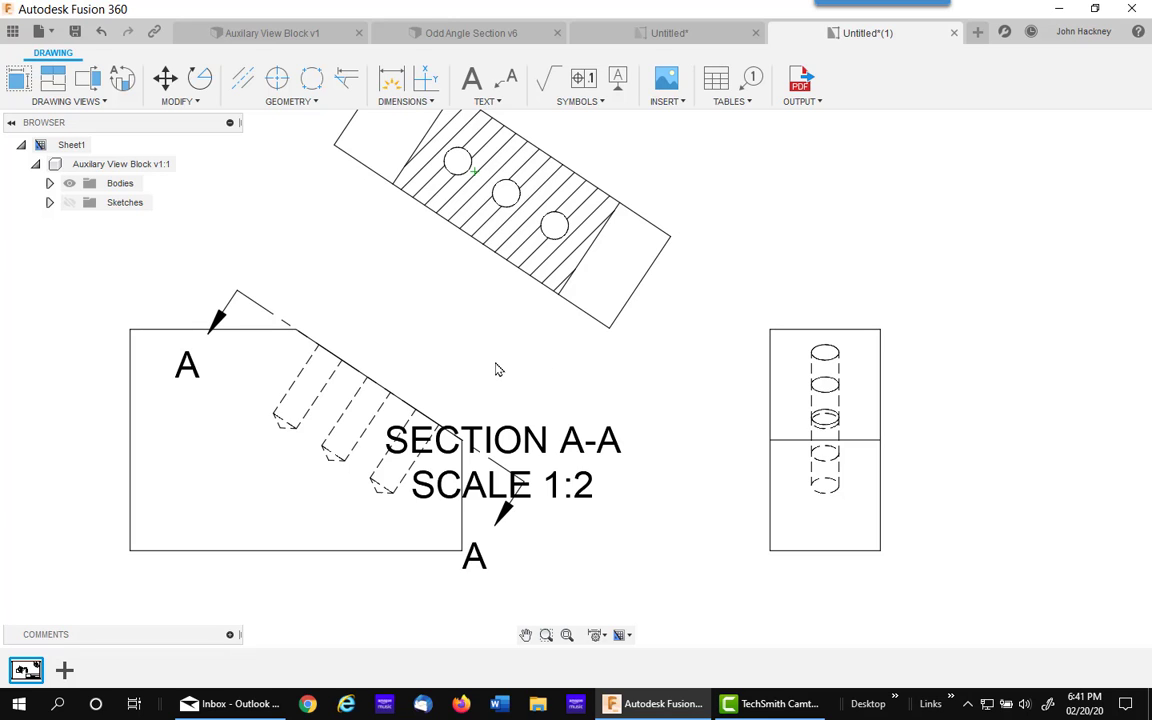
{"action": "left_click", "coordinate": [528, 440]}
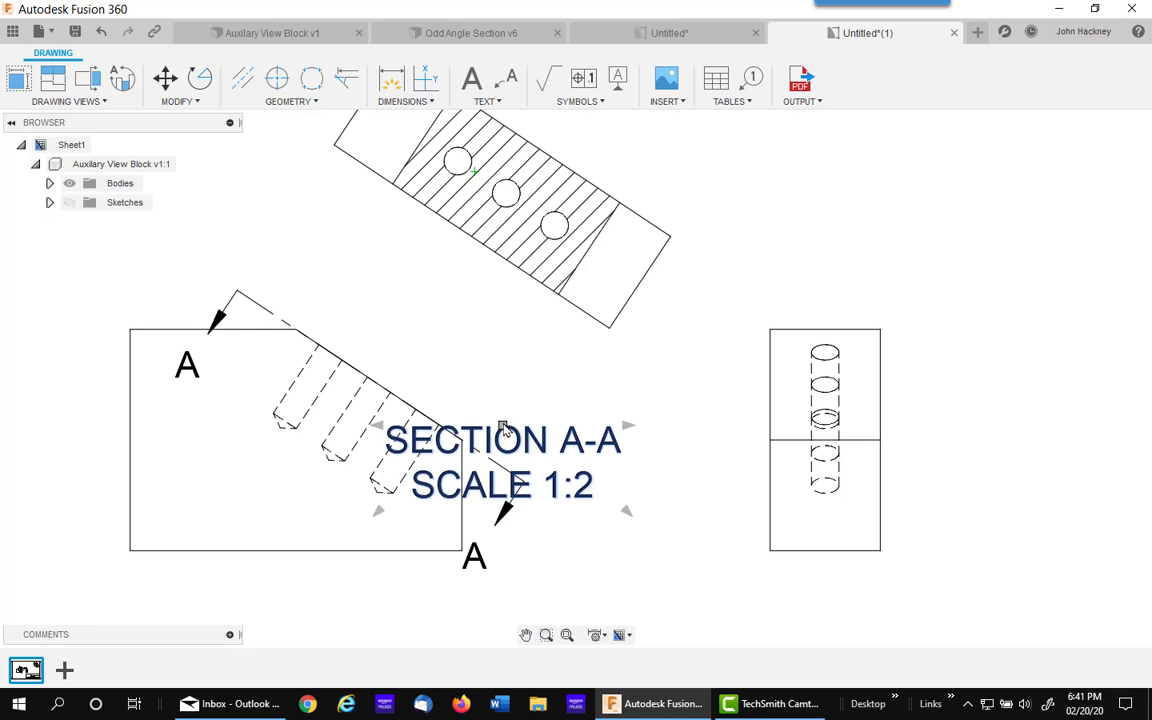
{"action": "left_click_drag", "start_coordinate": [507, 430], "coordinate": [799, 160]}
{"action": "left_click", "coordinate": [838, 288]}
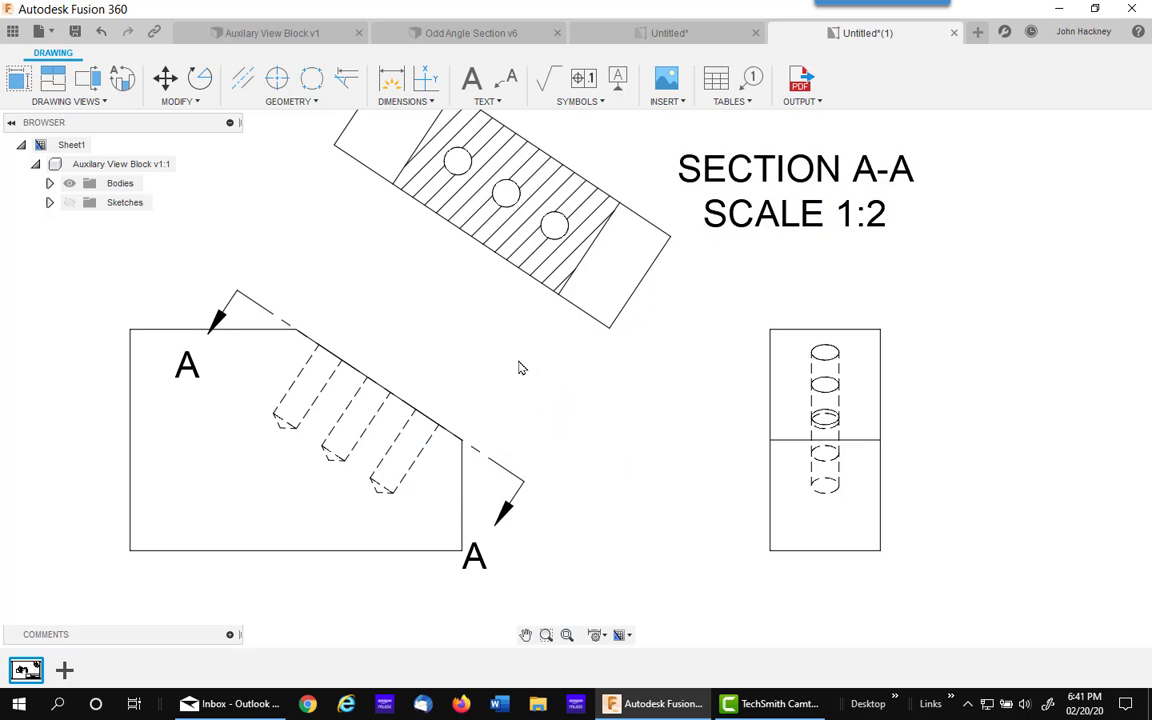
- Shift the A-A cutting line upward, clear of the part's slanted face
{"action": "middle_click_drag", "start_coordinate": [517, 360], "coordinate": [585, 387]}
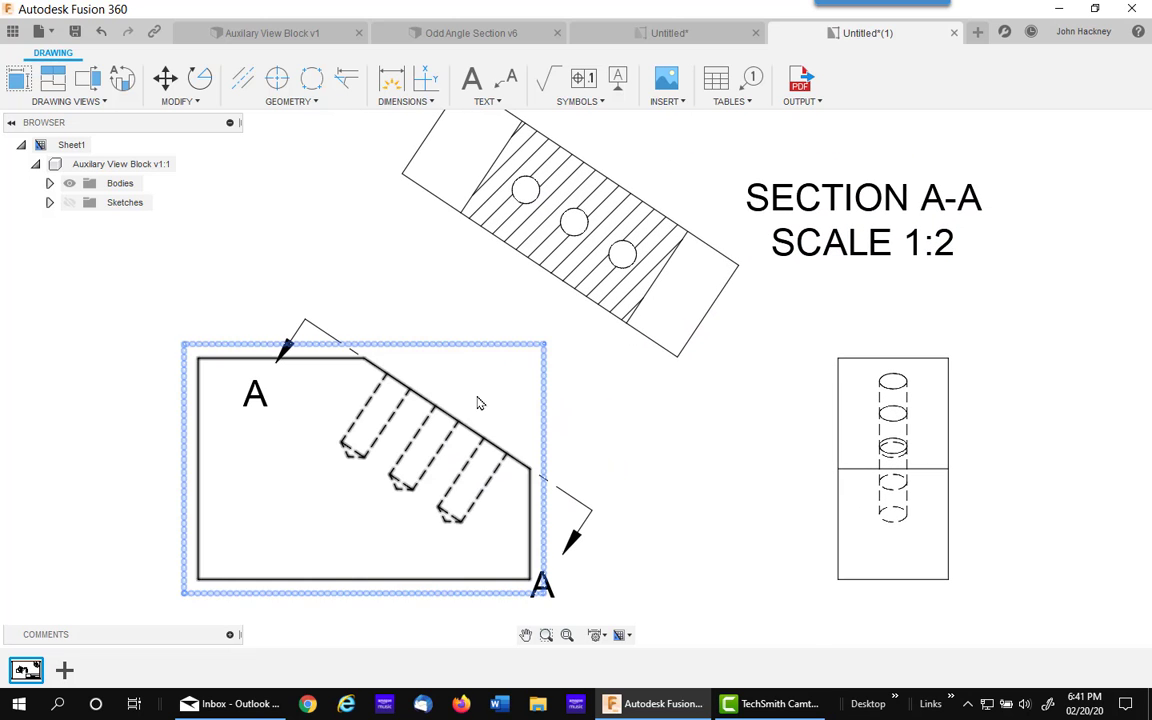
{"action": "left_click", "coordinate": [572, 502]}
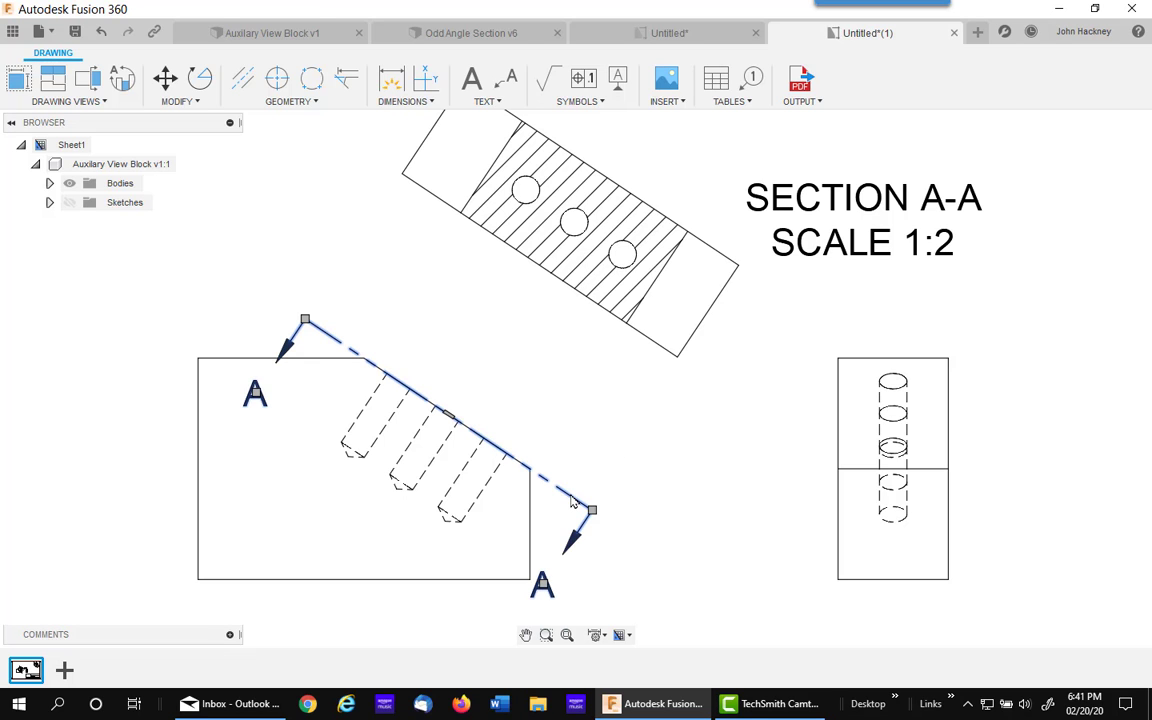
{"action": "left_click", "coordinate": [449, 417]}
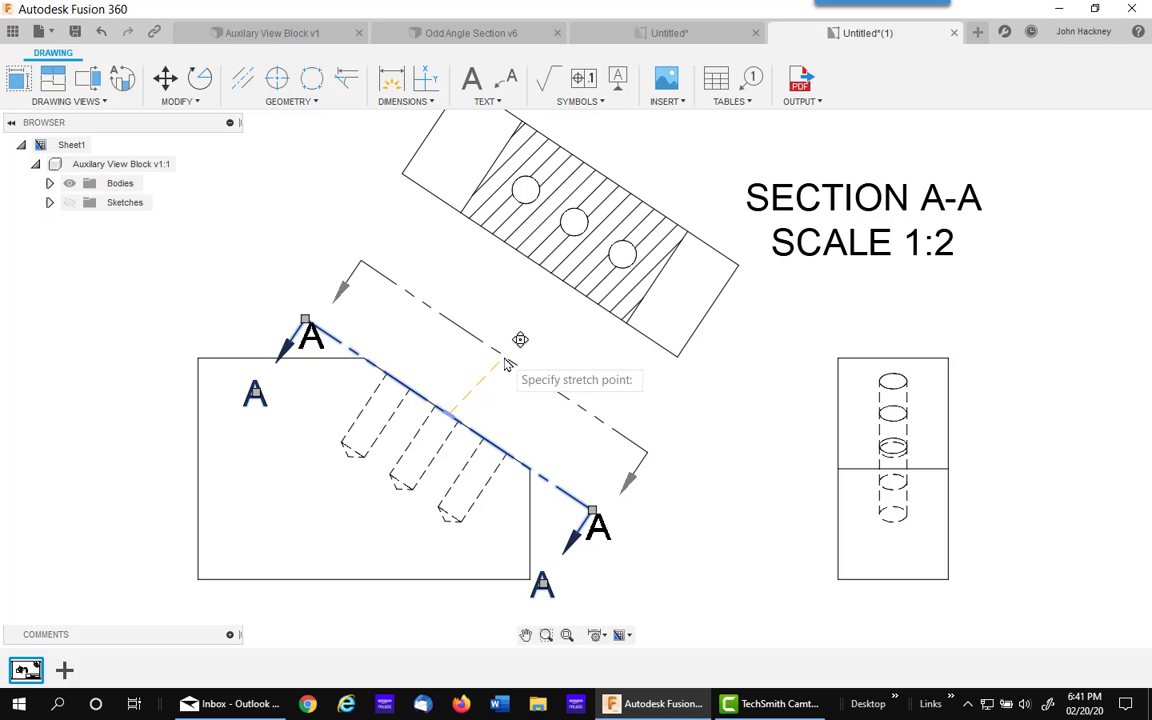
{"action": "left_click", "coordinate": [505, 363]}
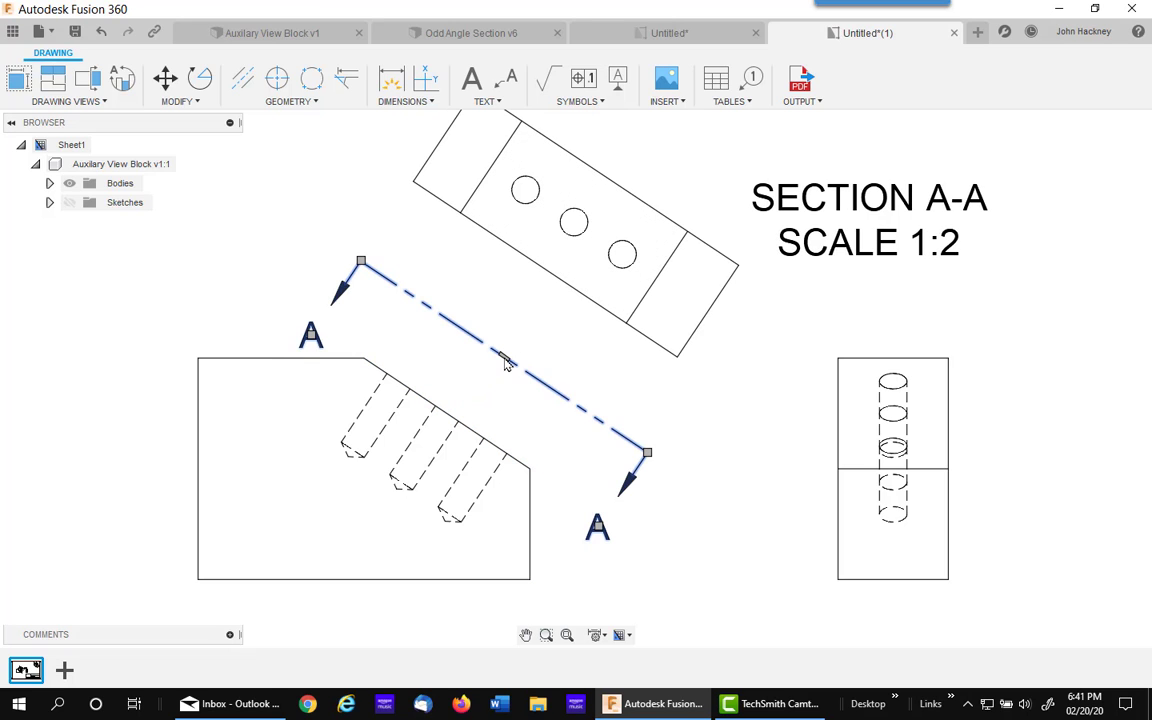
- Replace the word SECTION with VIEW so the label reads VIEW A-A
{"action": "double_click", "coordinate": [856, 205]}
{"action": "double_click", "coordinate": [781, 201]}
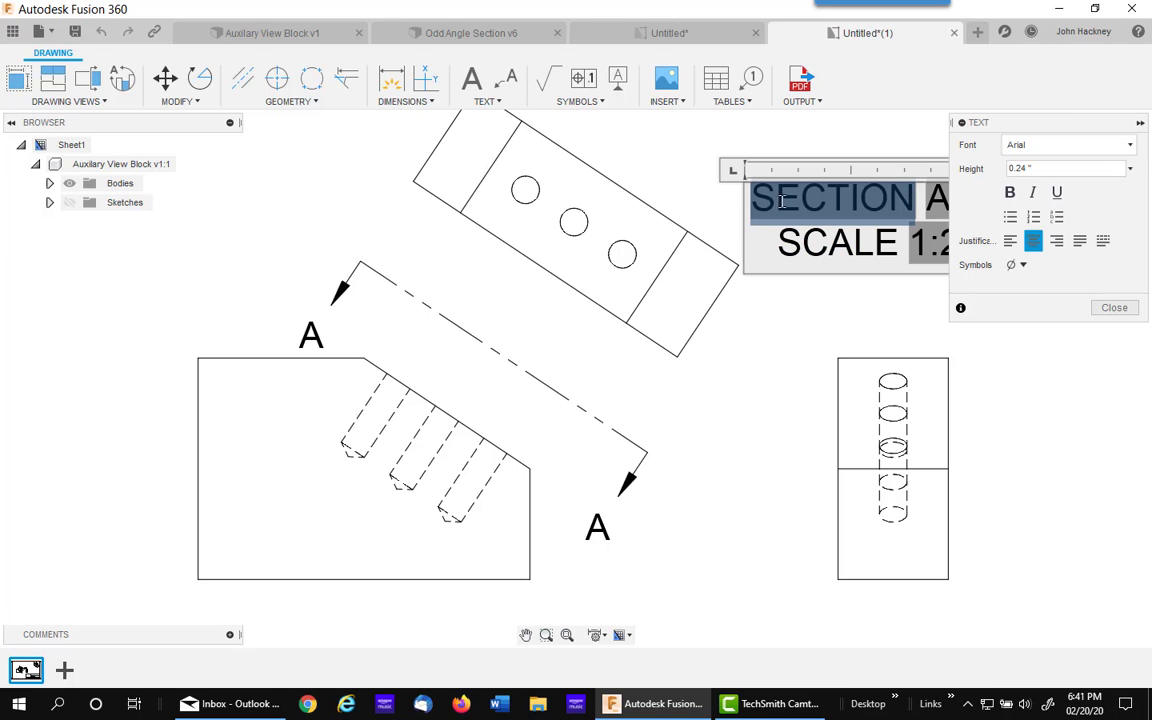
{"action": "type", "text": "VIEW A-A"}
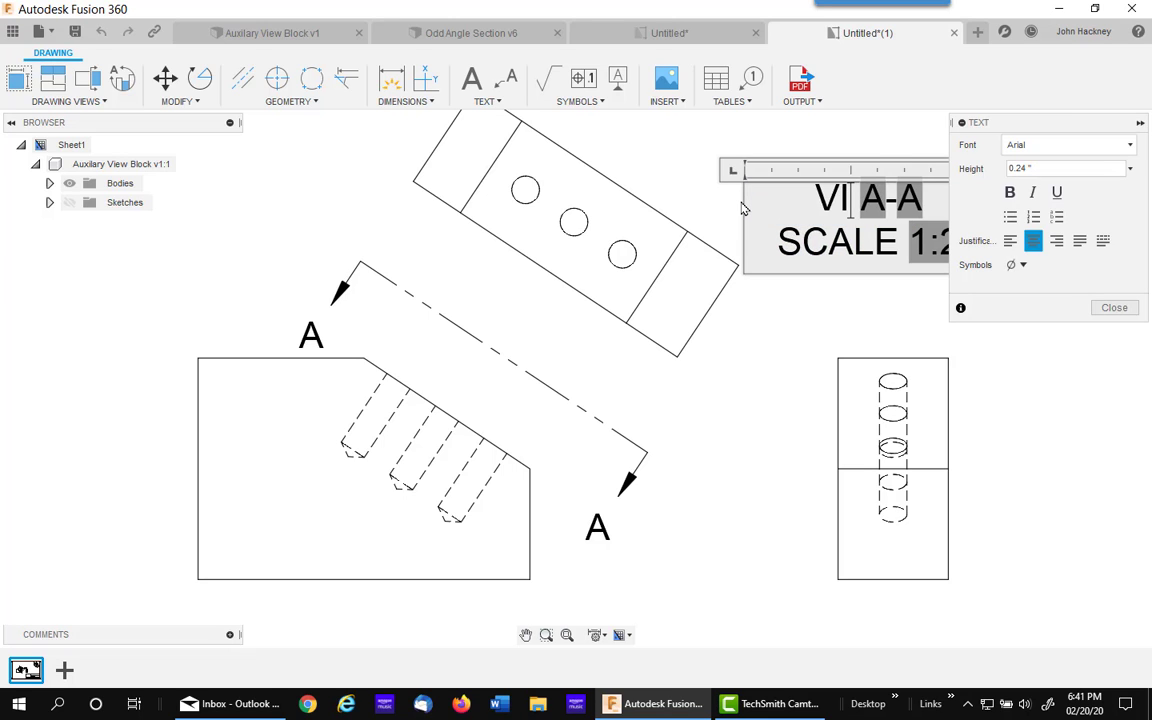
{"action": "left_click", "coordinate": [1112, 307]}
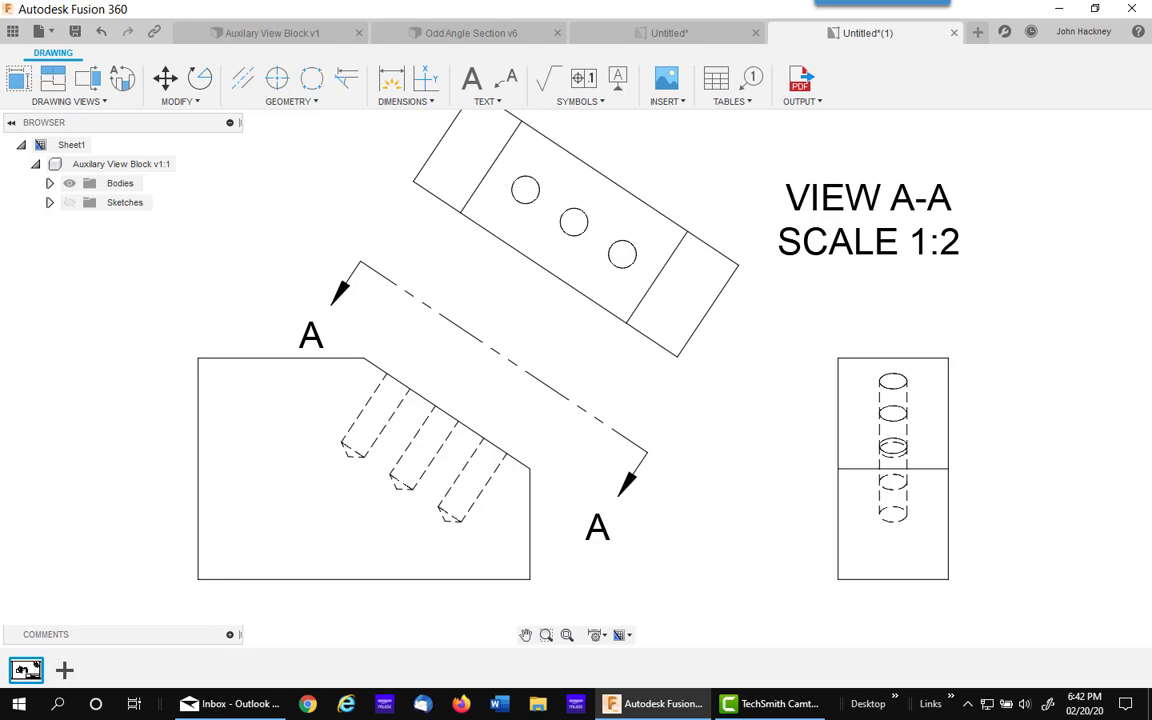
{"action": "middle_click_drag", "start_coordinate": [707, 436], "coordinate": [580, 432]}
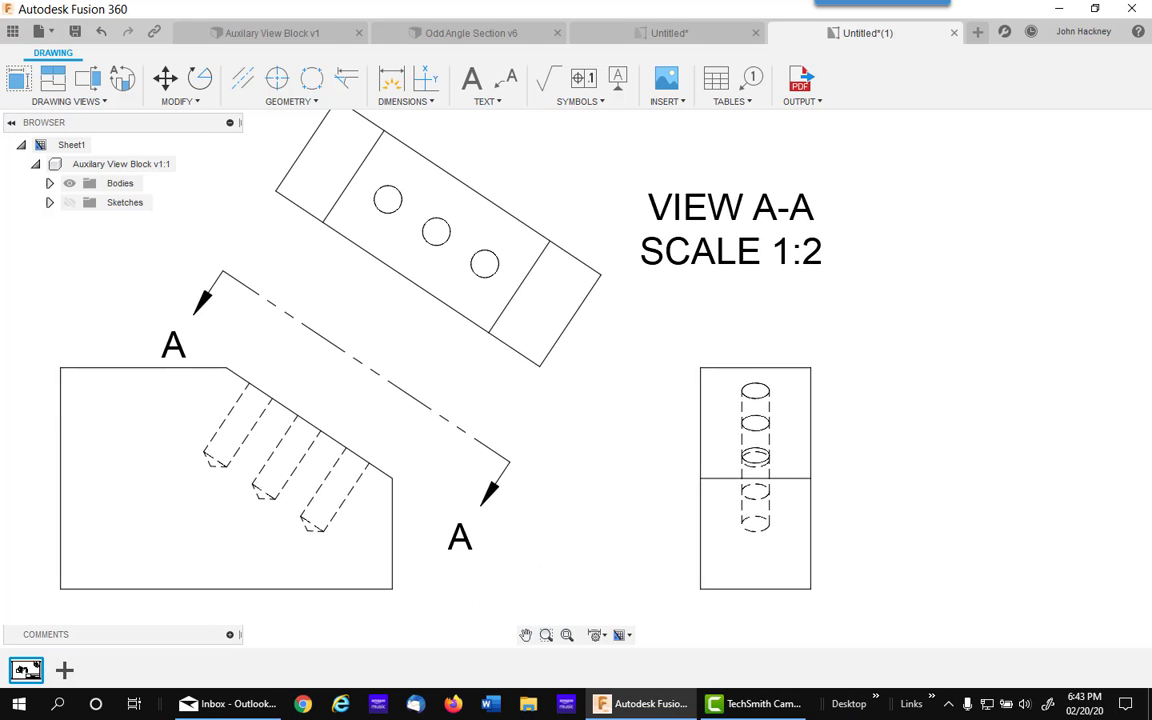
{"action": "scroll", "coordinate": [578, 432], "scroll_direction": "down", "scroll_amount": 3}
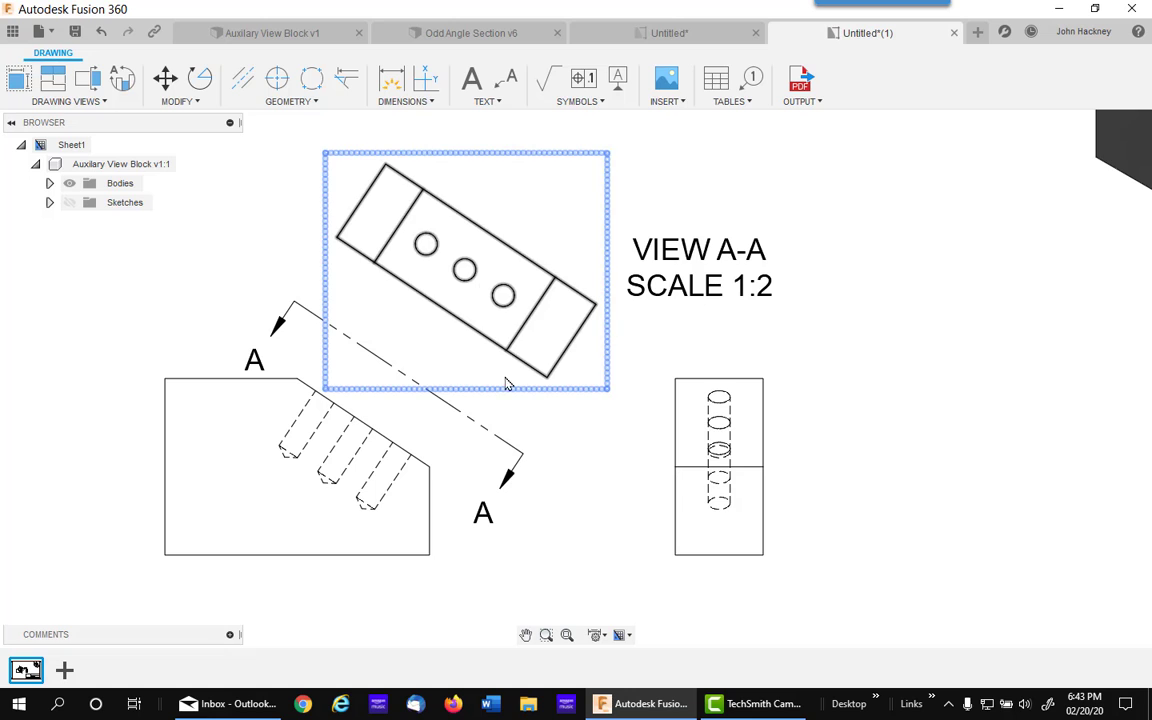
{"action": "scroll", "coordinate": [610, 398], "scroll_direction": "down", "scroll_amount": 2}
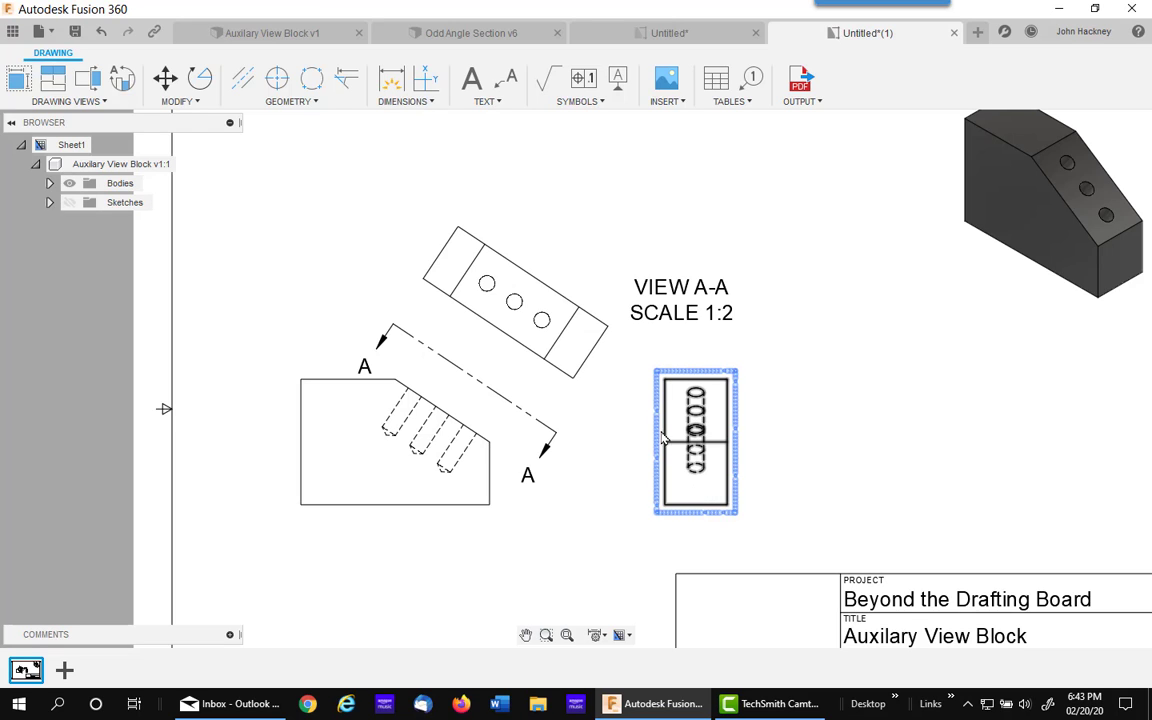
{"action": "left_click", "coordinate": [551, 261]}
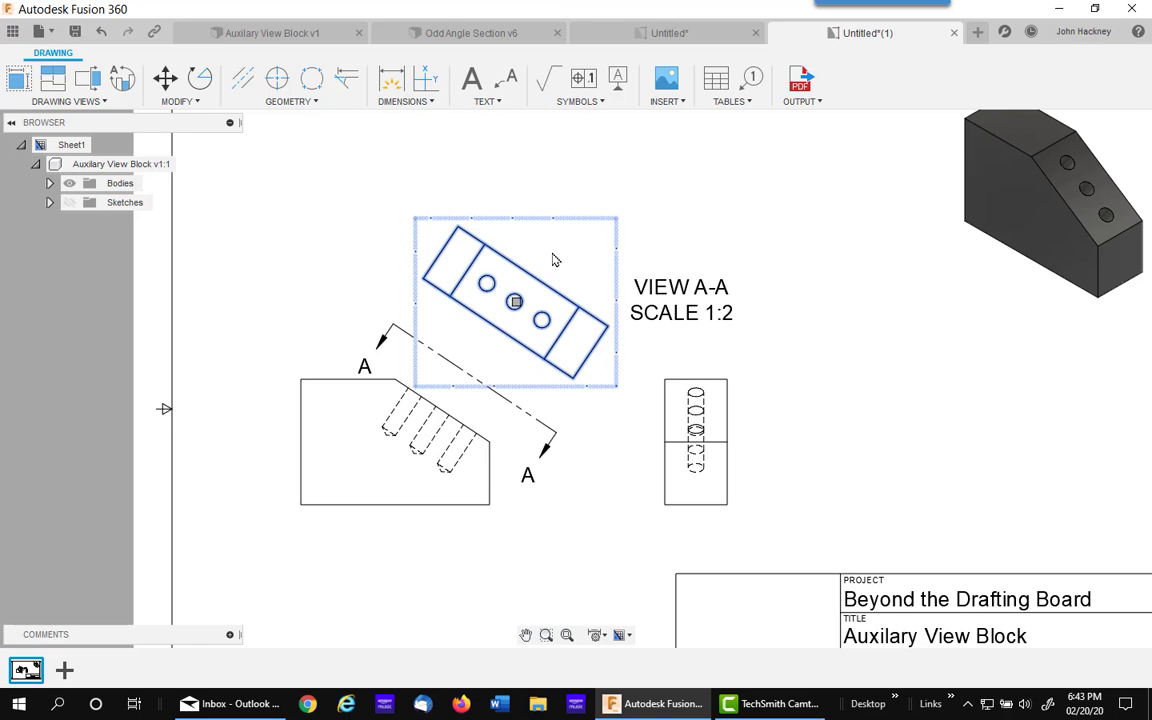
{"action": "left_click", "coordinate": [514, 302]}
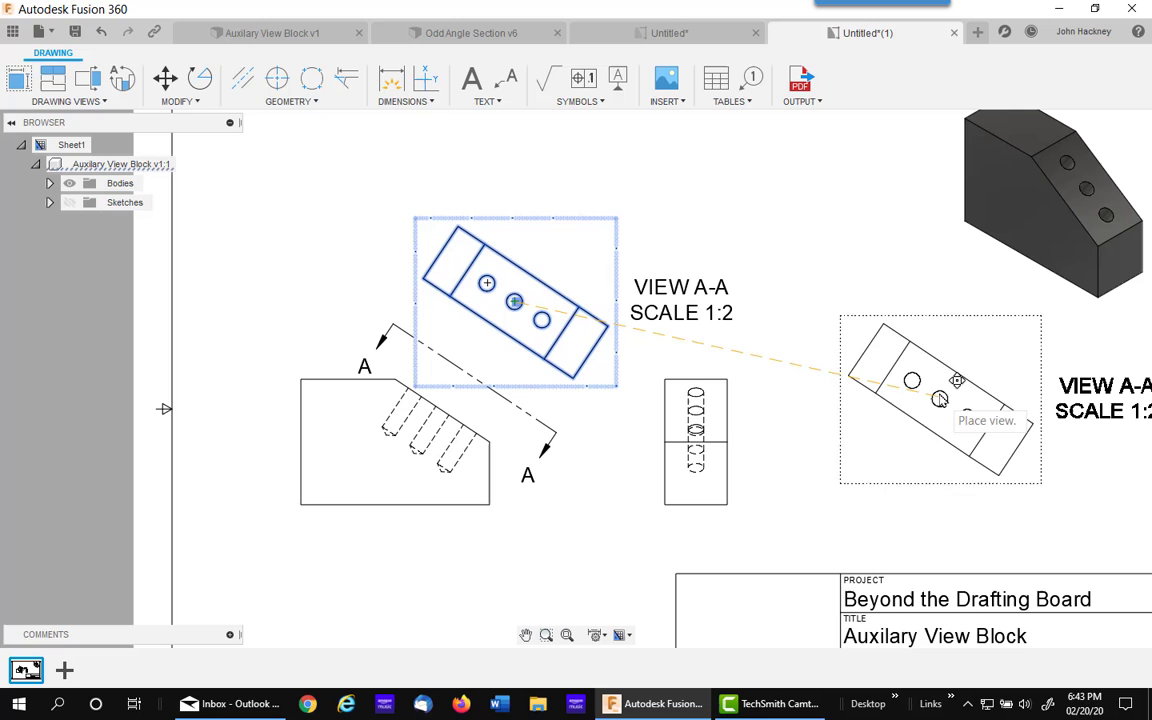
{"action": "mouse_move", "coordinate": [972, 378]}
{"action": "middle_mouse_down"}
{"action": "mouse_move", "coordinate": [805, 442]}
{"action": "mouse_move", "coordinate": [812, 432]}
{"action": "middle_mouse_up"}
{"action": "left_click", "coordinate": [803, 445]}
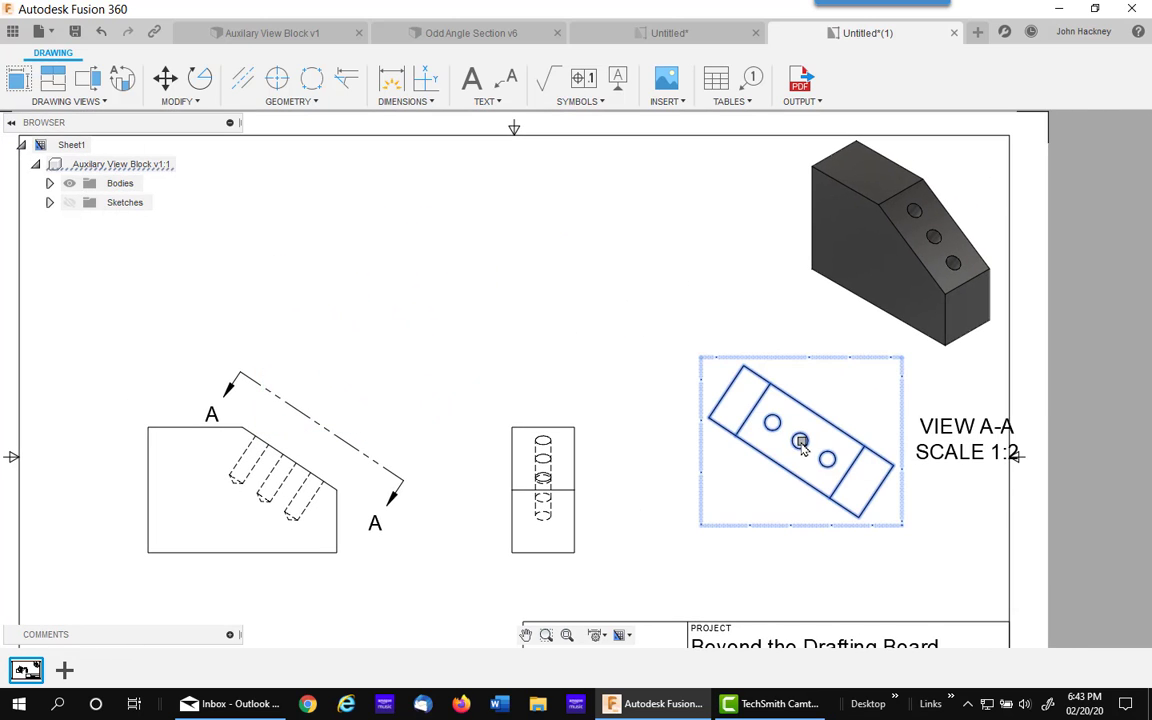
{"action": "left_click", "coordinate": [651, 458]}
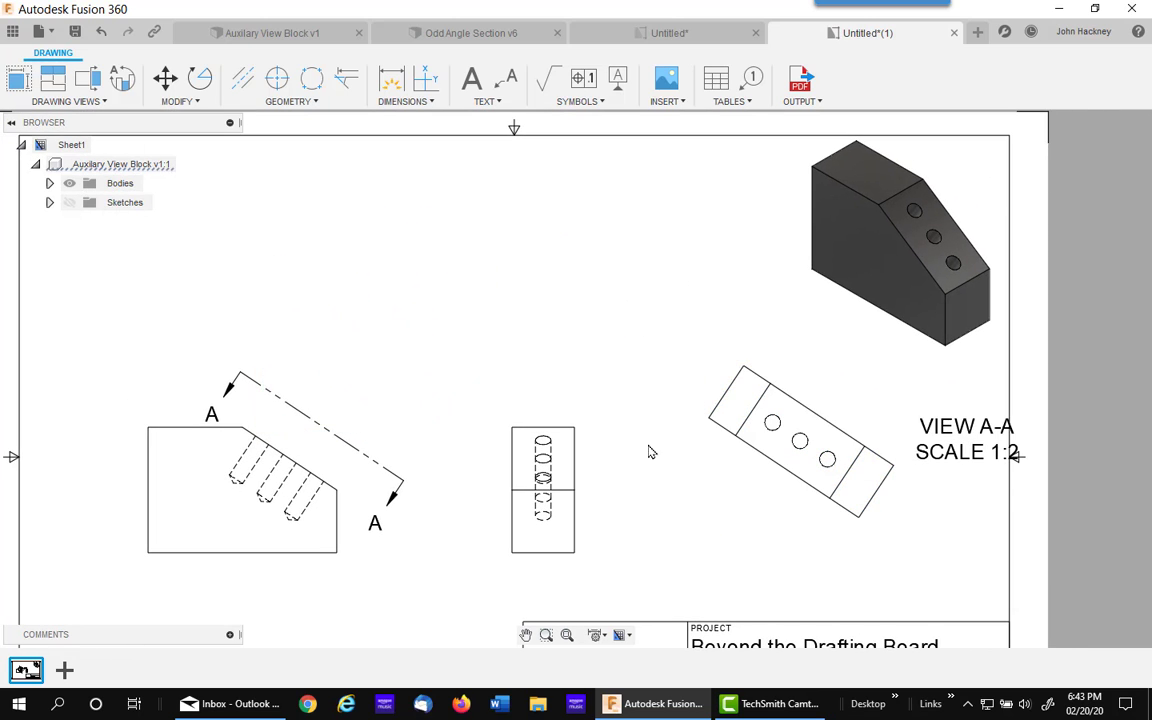
{"action": "left_click", "coordinate": [567, 462]}
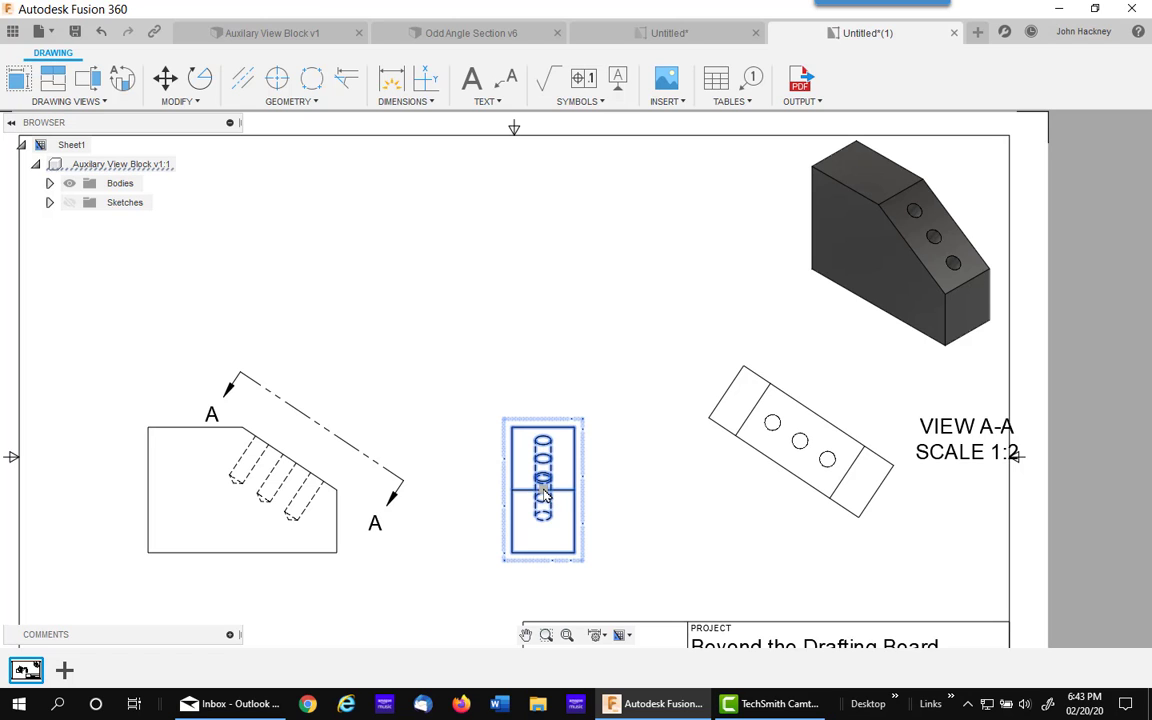
{"action": "left_click", "coordinate": [543, 490]}
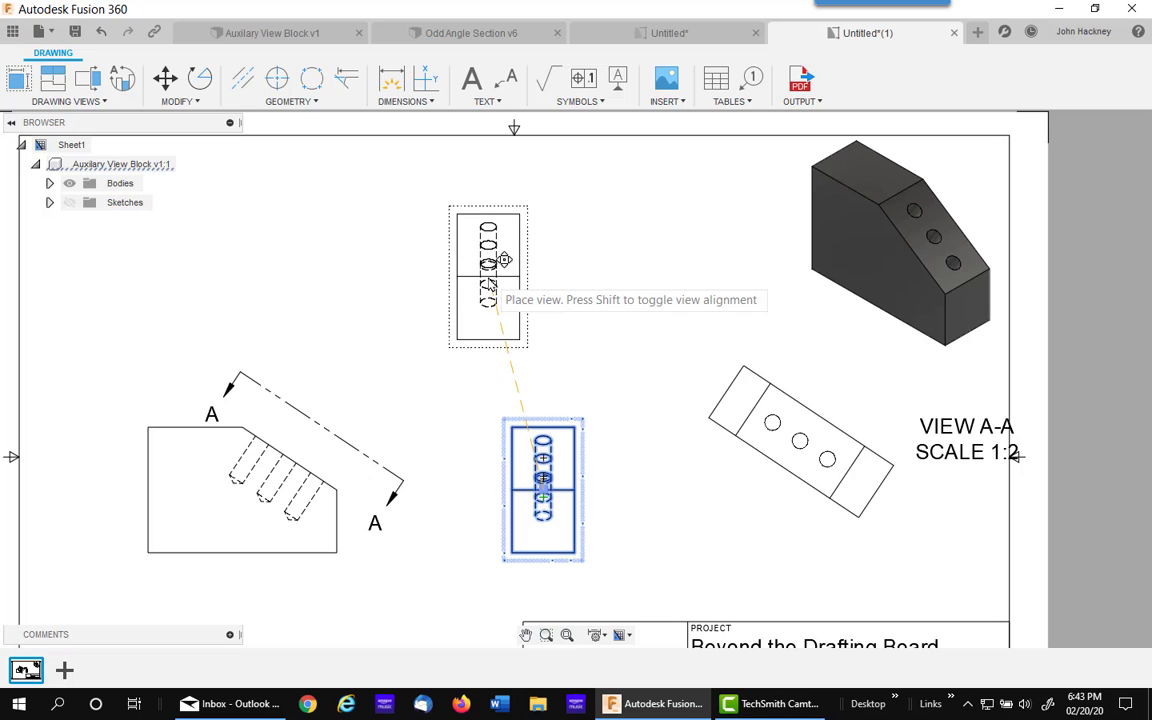
{"action": "left_click", "coordinate": [490, 284]}
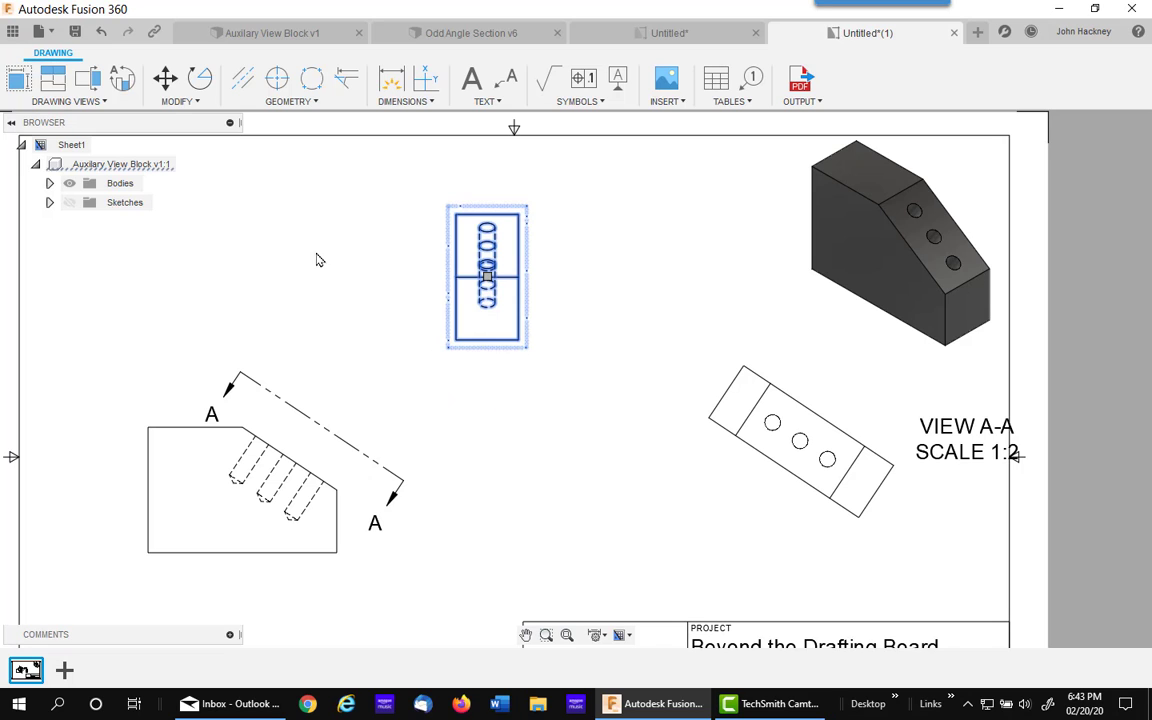
{"action": "left_click", "coordinate": [101, 33]}
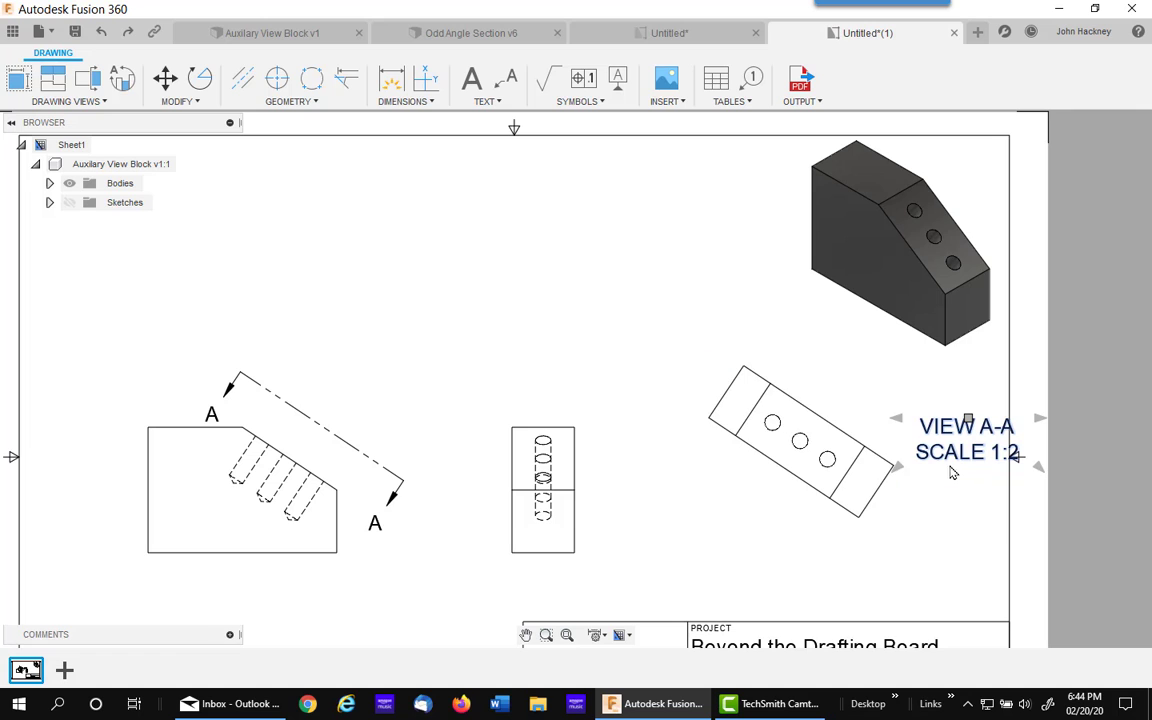
- Reposition the VIEW A-A SCALE 1:2 label beneath the rotated auxiliary view
{"action": "left_click", "coordinate": [802, 442]}
{"action": "mouse_move", "coordinate": [802, 442]}
{"action": "left_mouse_down"}
{"action": "mouse_move", "coordinate": [748, 390]}
{"action": "mouse_move", "coordinate": [790, 420]}
{"action": "mouse_move", "coordinate": [770, 432]}
{"action": "mouse_move", "coordinate": [812, 442]}
{"action": "left_mouse_up"}
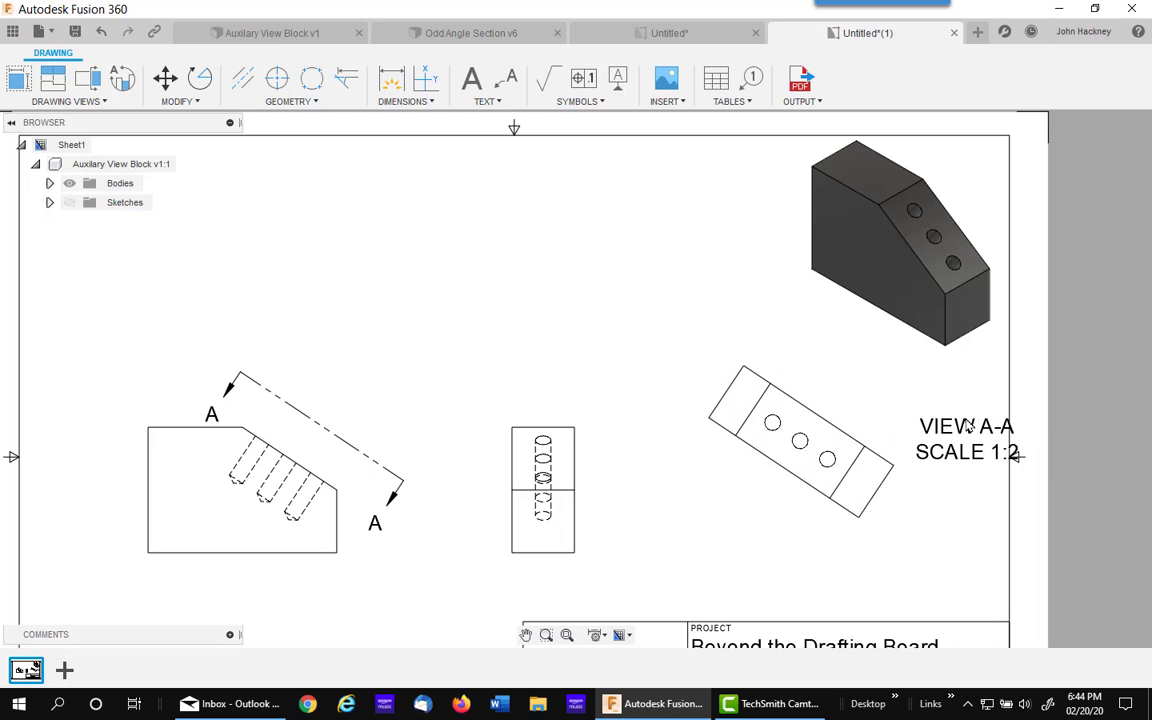
{"action": "left_click", "coordinate": [968, 432]}
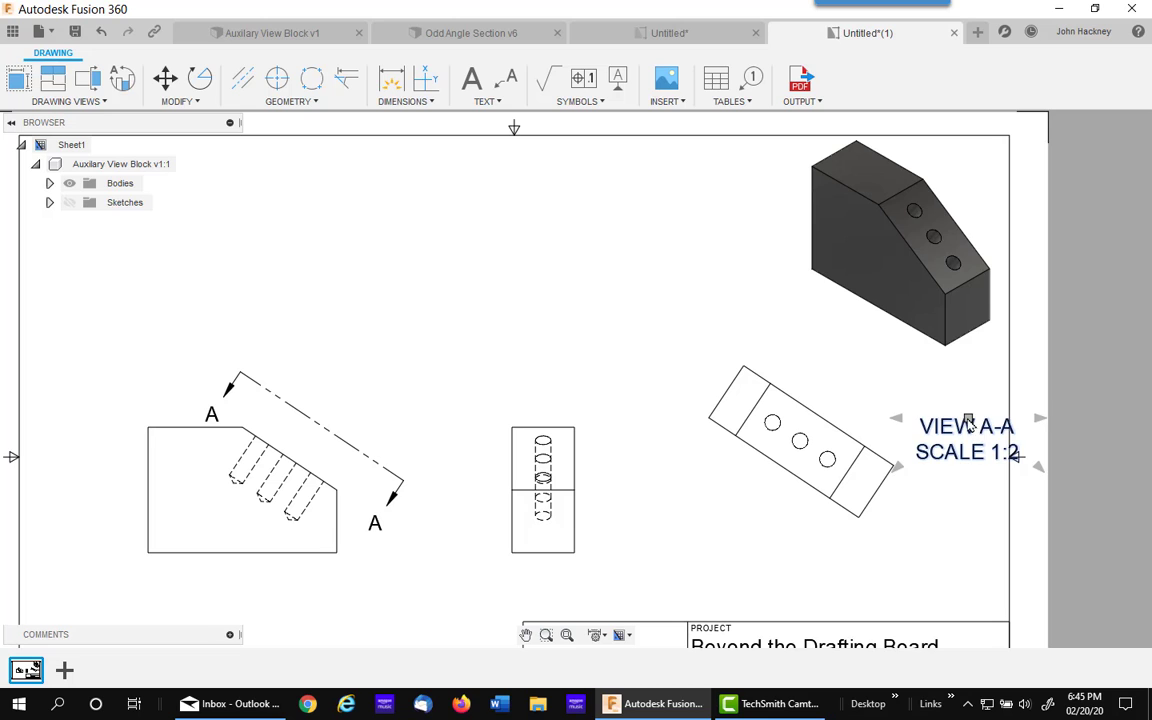
{"action": "left_click", "coordinate": [968, 421]}
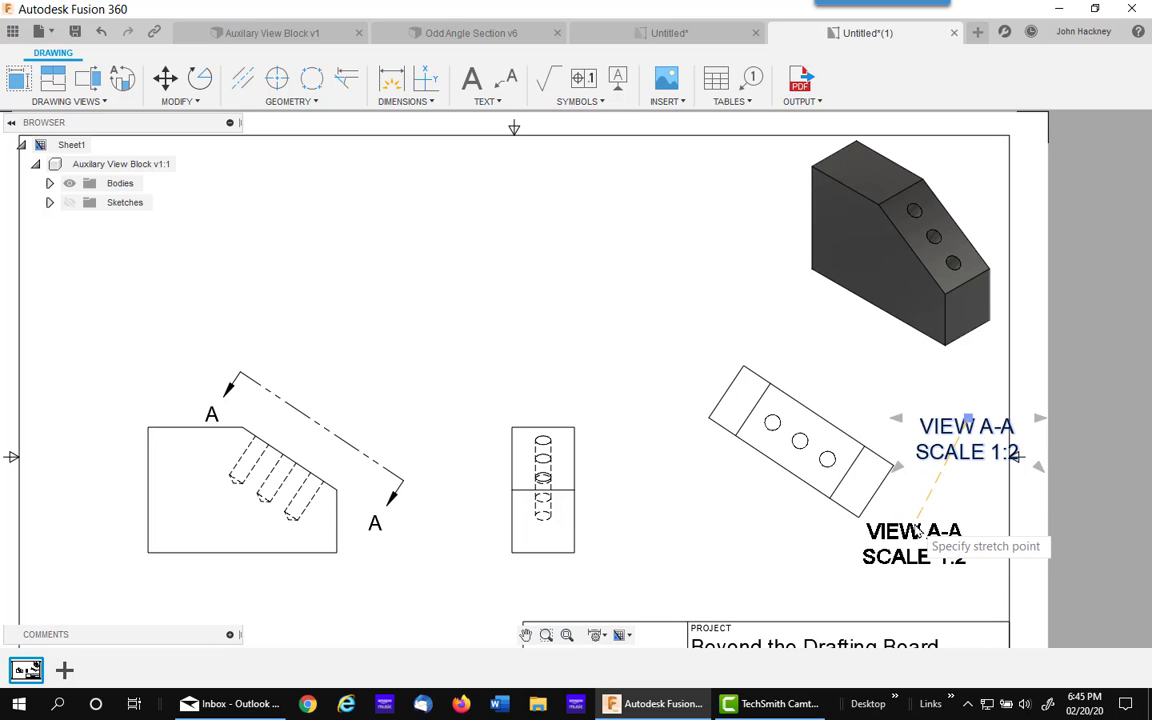
{"action": "left_click", "coordinate": [915, 523]}
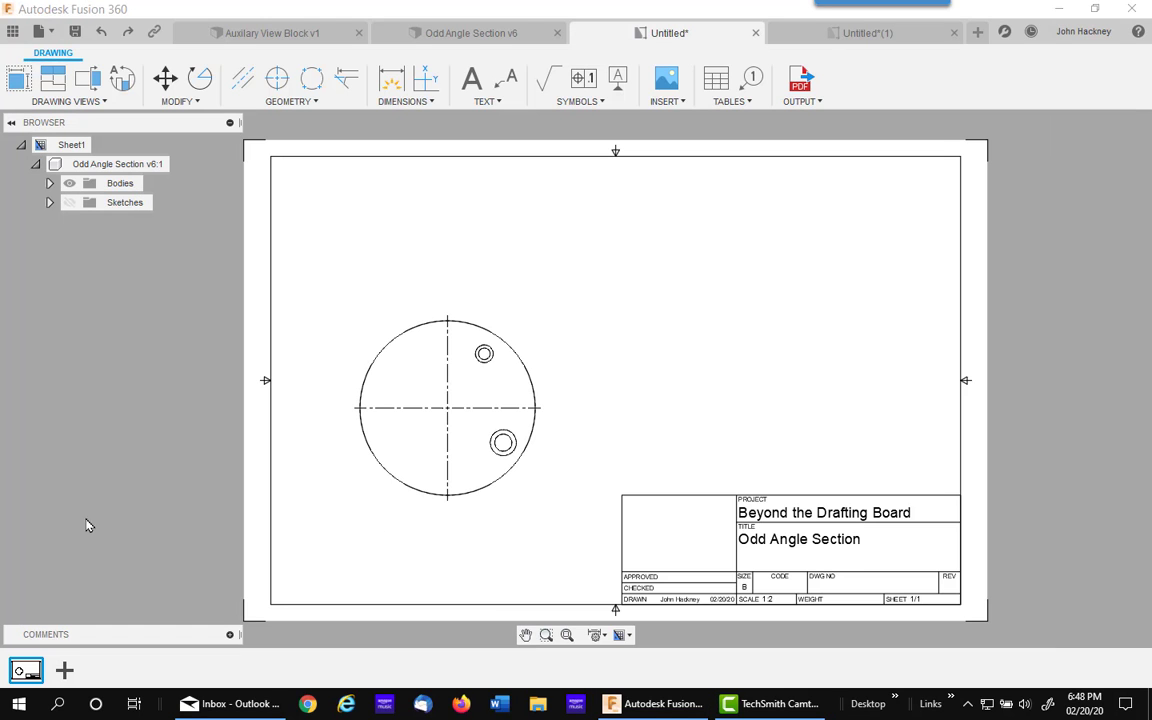
- Start a section view on the Odd Angle Section drawing with the circle view as parent
{"action": "scroll", "coordinate": [514, 290], "scroll_direction": "up", "scroll_amount": 2}
{"action": "middle_click_drag", "start_coordinate": [514, 290], "coordinate": [493, 233]}
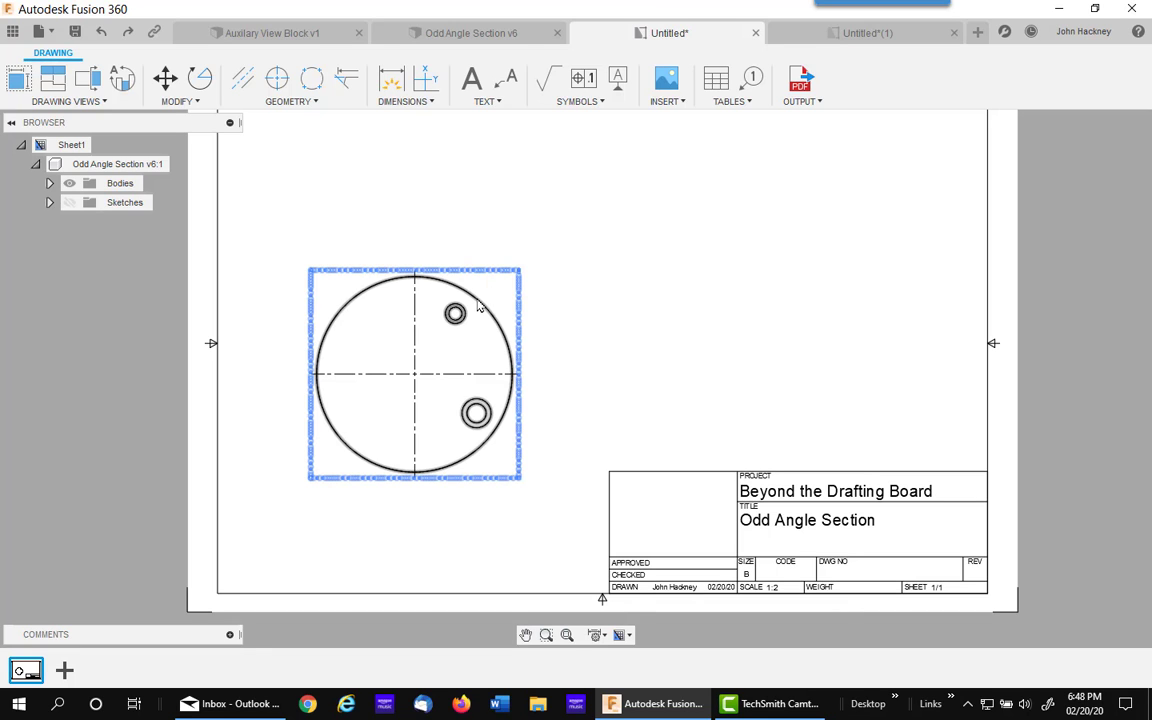
{"action": "left_click", "coordinate": [504, 281]}
{"action": "key", "text": "Escape"}
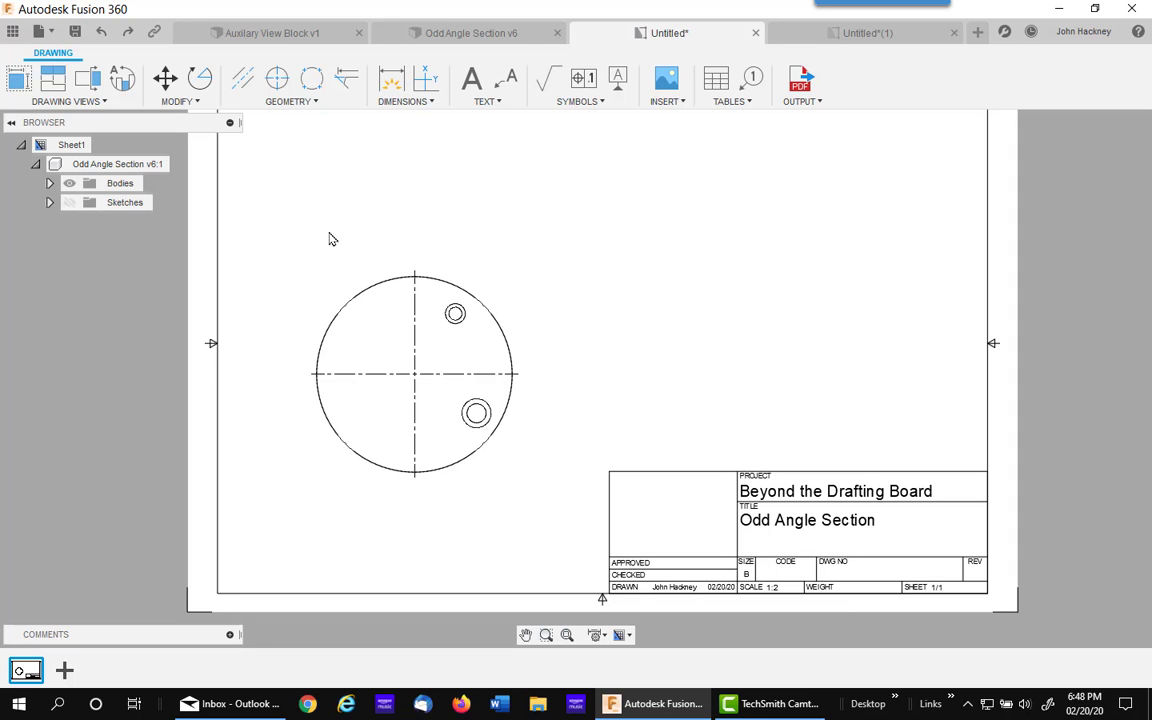
{"action": "left_click", "coordinate": [86, 86]}
{"action": "scroll", "coordinate": [380, 346], "scroll_direction": "up", "scroll_amount": 2}
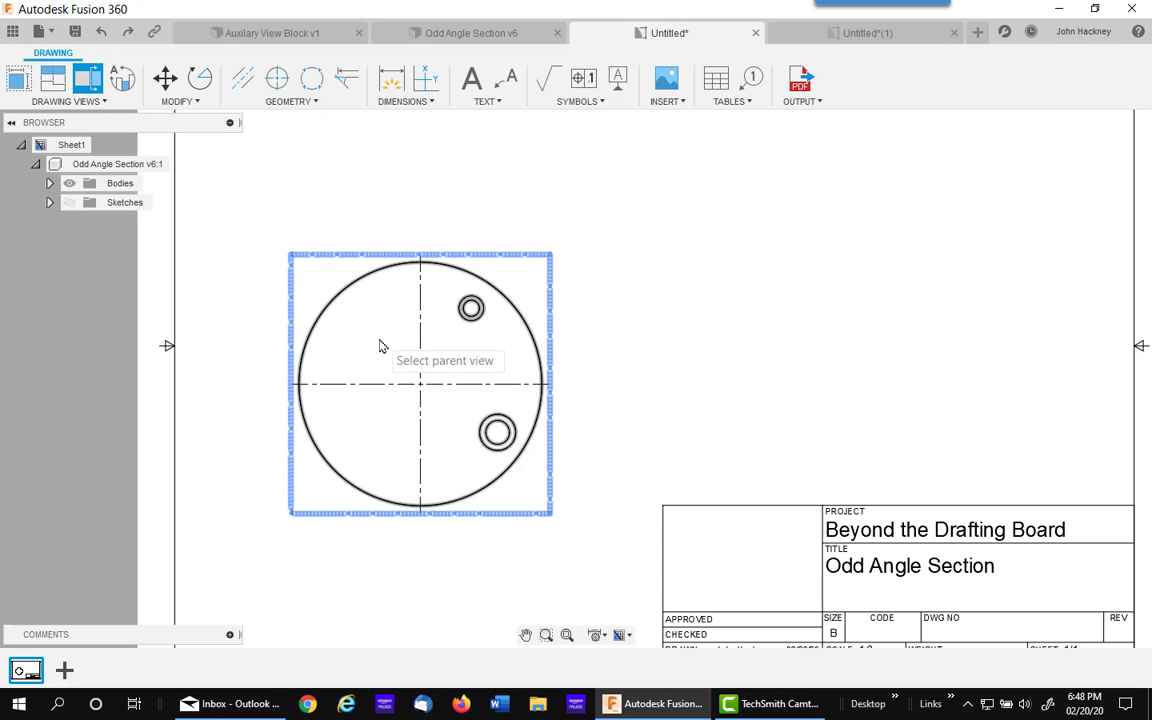
{"action": "left_click", "coordinate": [380, 346]}
{"action": "scroll", "coordinate": [375, 346], "scroll_direction": "up", "scroll_amount": 2}
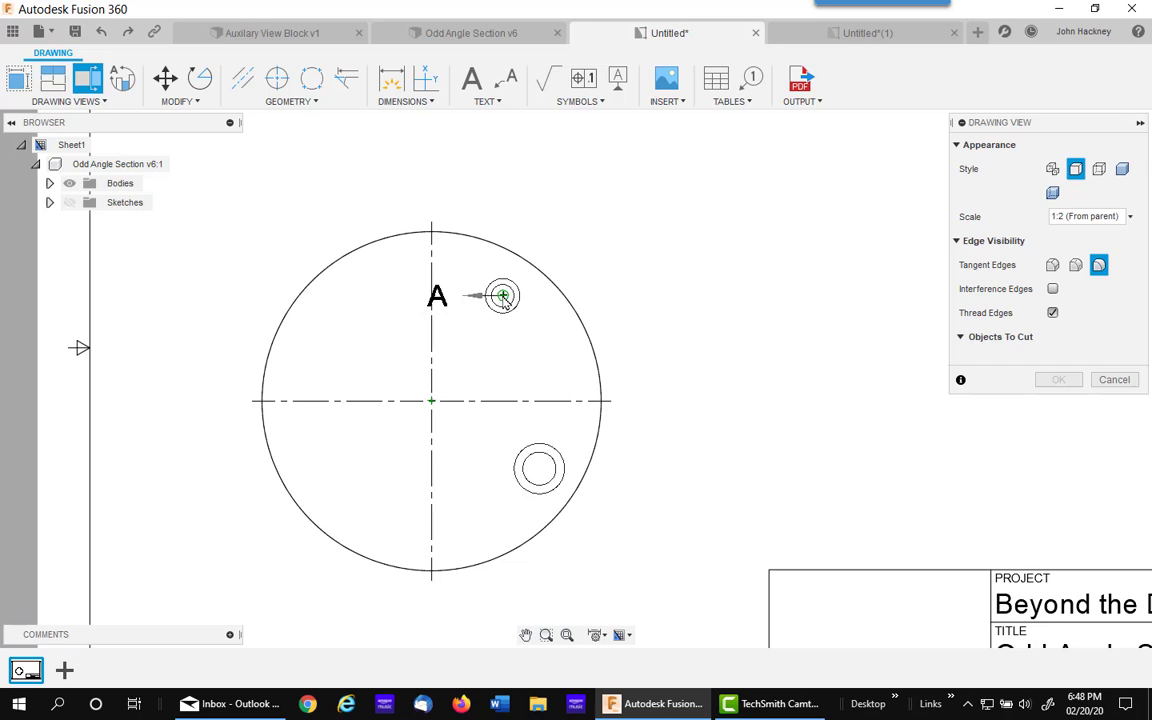
- Draw a bent section line through the small hole, the circle centre and the lower hole
{"action": "left_click", "coordinate": [503, 295]}
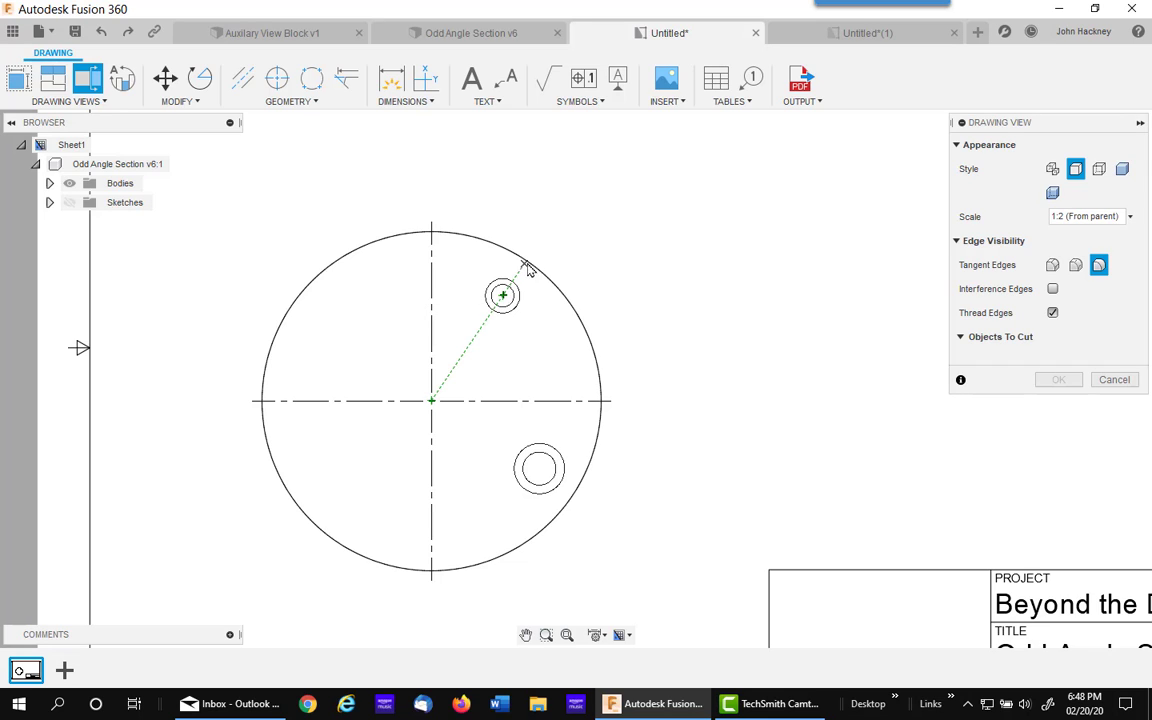
{"action": "left_click", "coordinate": [558, 220]}
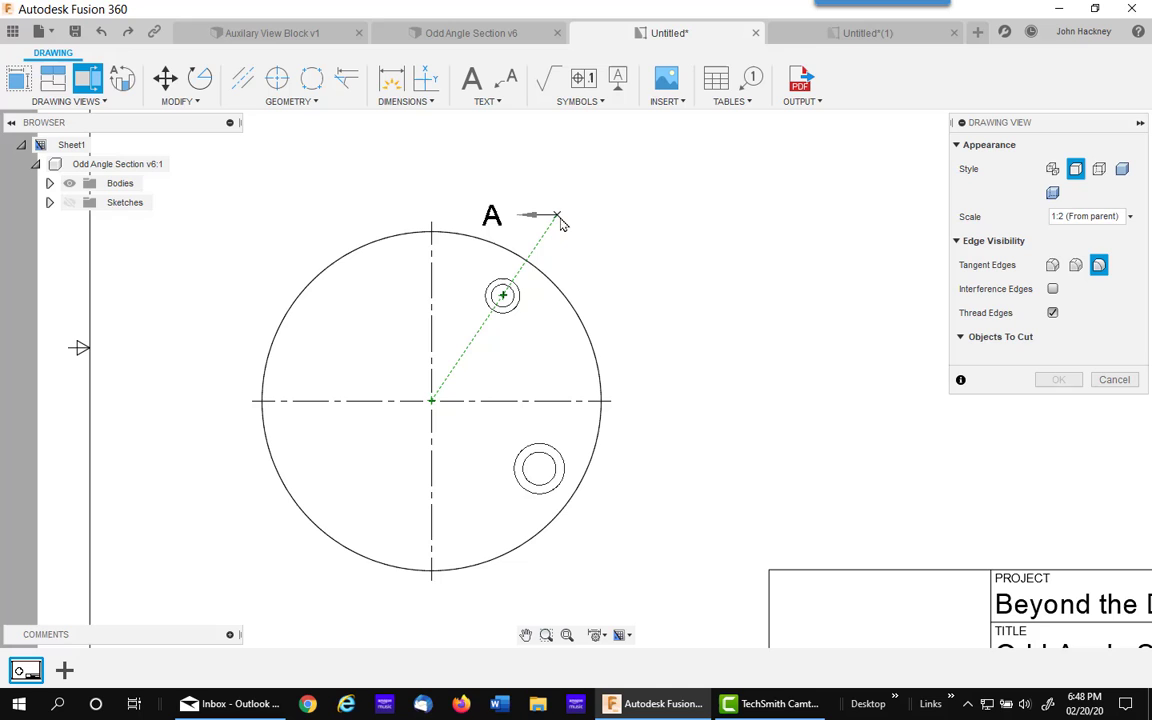
{"action": "left_click", "coordinate": [560, 224]}
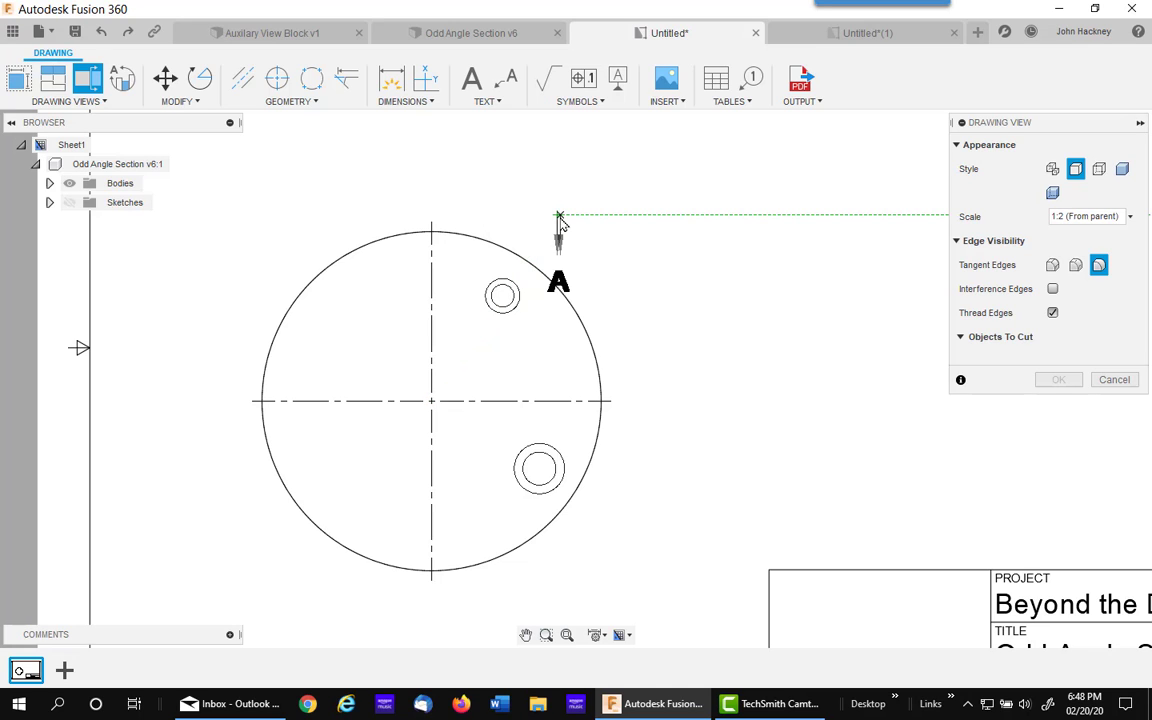
{"action": "left_click", "coordinate": [433, 403]}
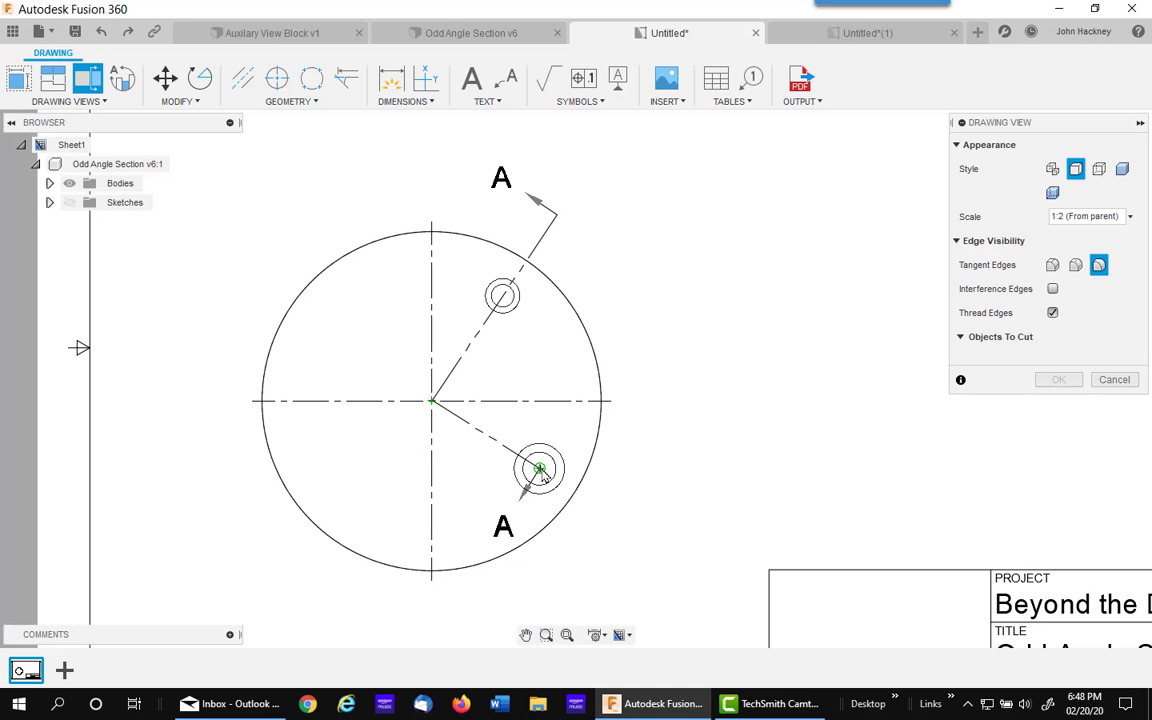
{"action": "left_click", "coordinate": [540, 470]}
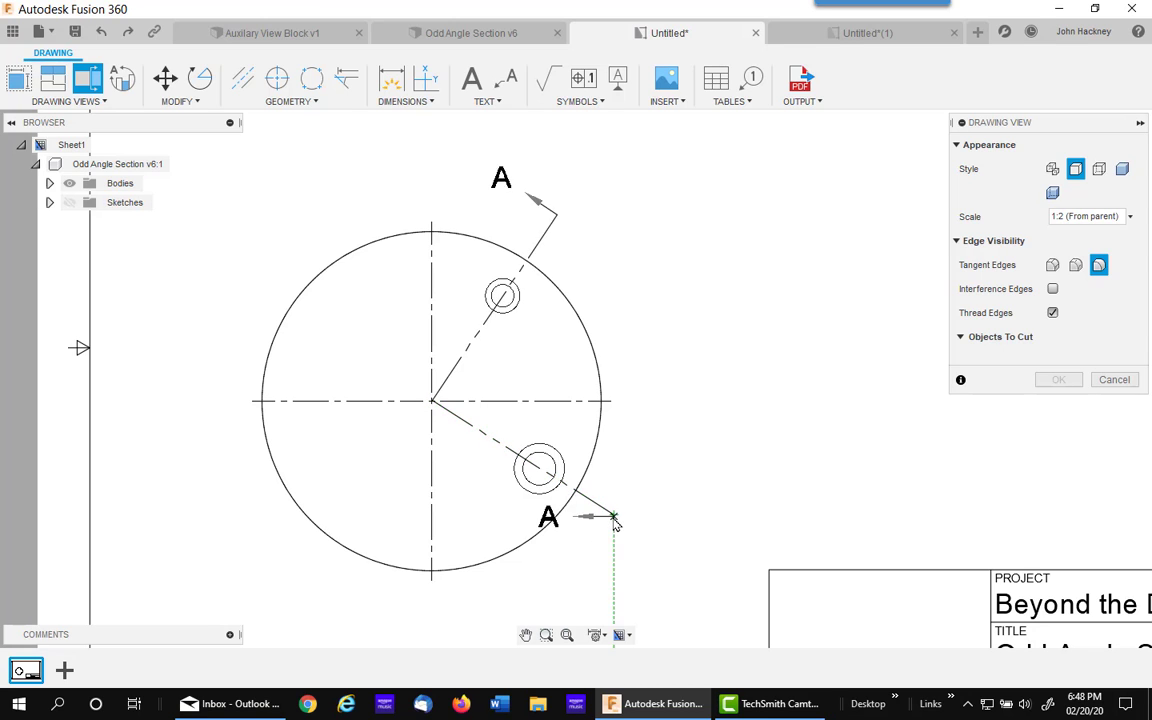
{"action": "left_click", "coordinate": [615, 520]}
- Finish the section line and place the section preview above the circle
{"action": "right_click", "coordinate": [663, 391]}
{"action": "left_click", "coordinate": [746, 391]}
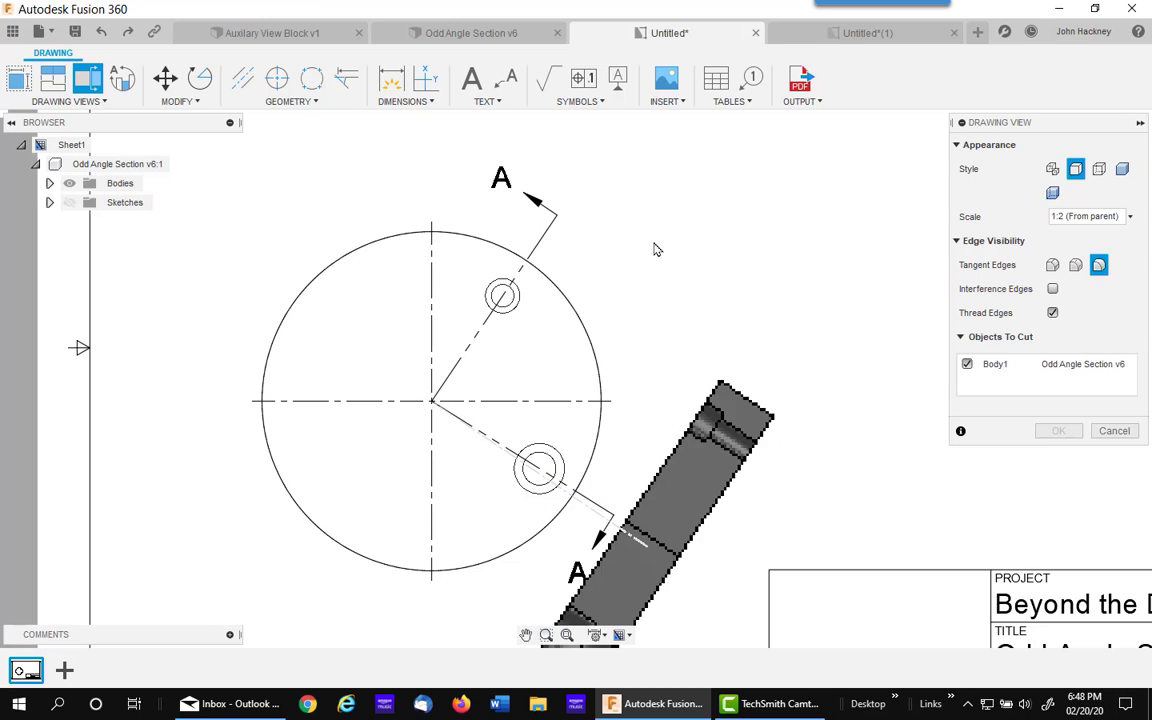
{"action": "middle_click_drag", "start_coordinate": [533, 305], "coordinate": [482, 414]}
{"action": "scroll", "coordinate": [527, 464], "scroll_direction": "down", "scroll_amount": 1}
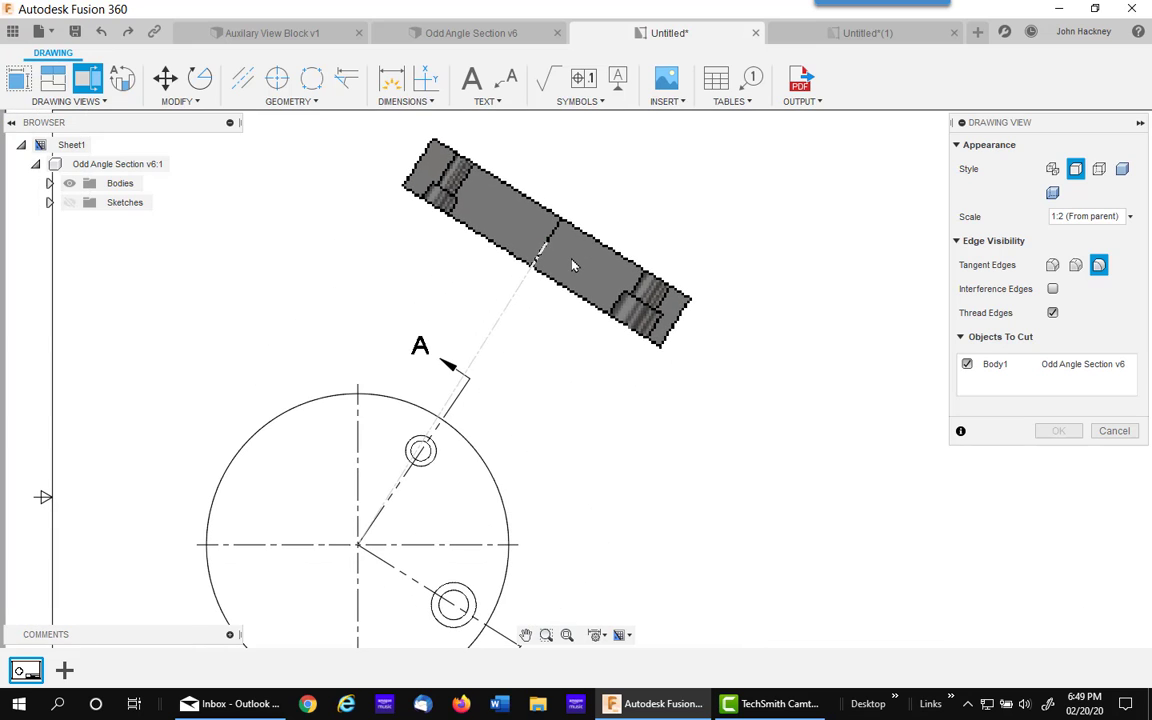
{"action": "left_click", "coordinate": [573, 265]}
- Confirm the hatched SECTION A-A view and relocate it to the right of the circle view
{"action": "left_click", "coordinate": [1058, 430]}
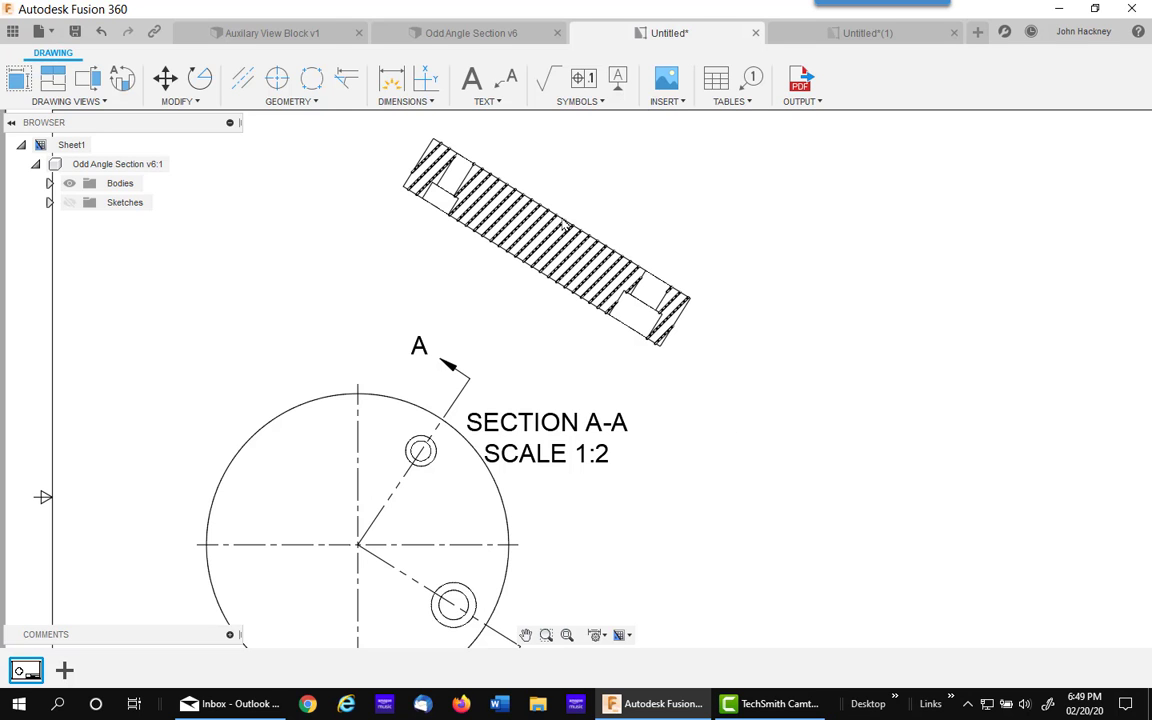
{"action": "scroll", "coordinate": [815, 470], "scroll_direction": "down", "scroll_amount": 1}
{"action": "scroll", "coordinate": [815, 470], "scroll_direction": "down", "scroll_amount": 2}
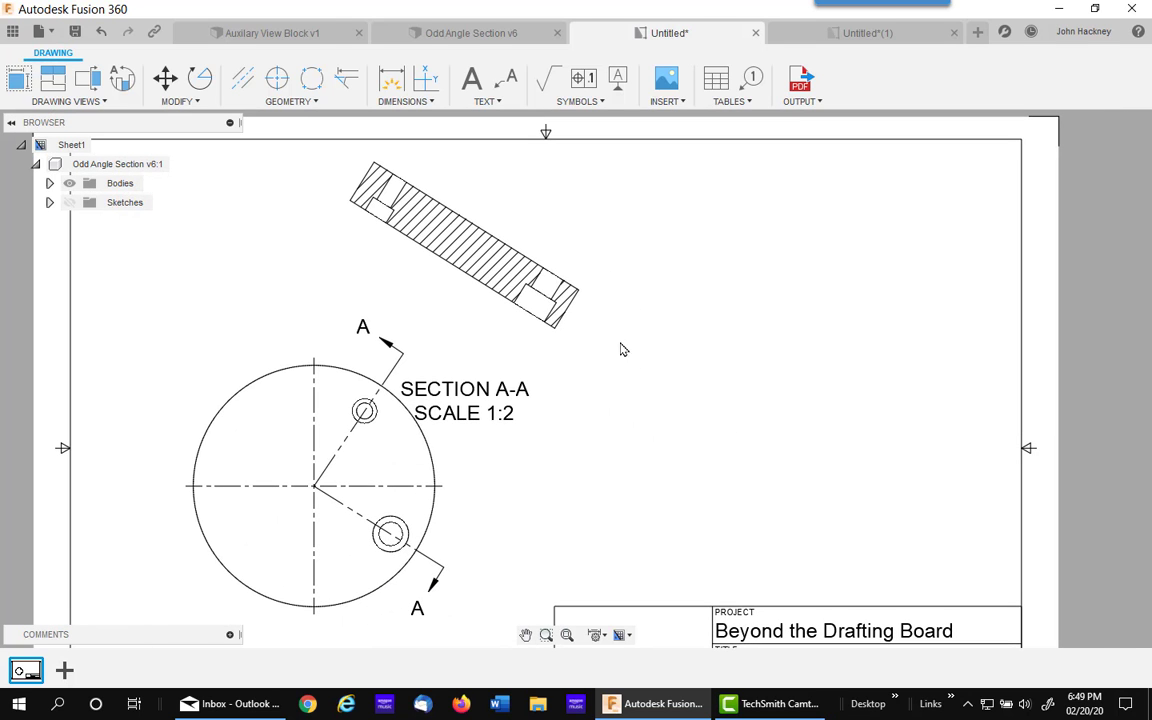
{"action": "left_click", "coordinate": [510, 232]}
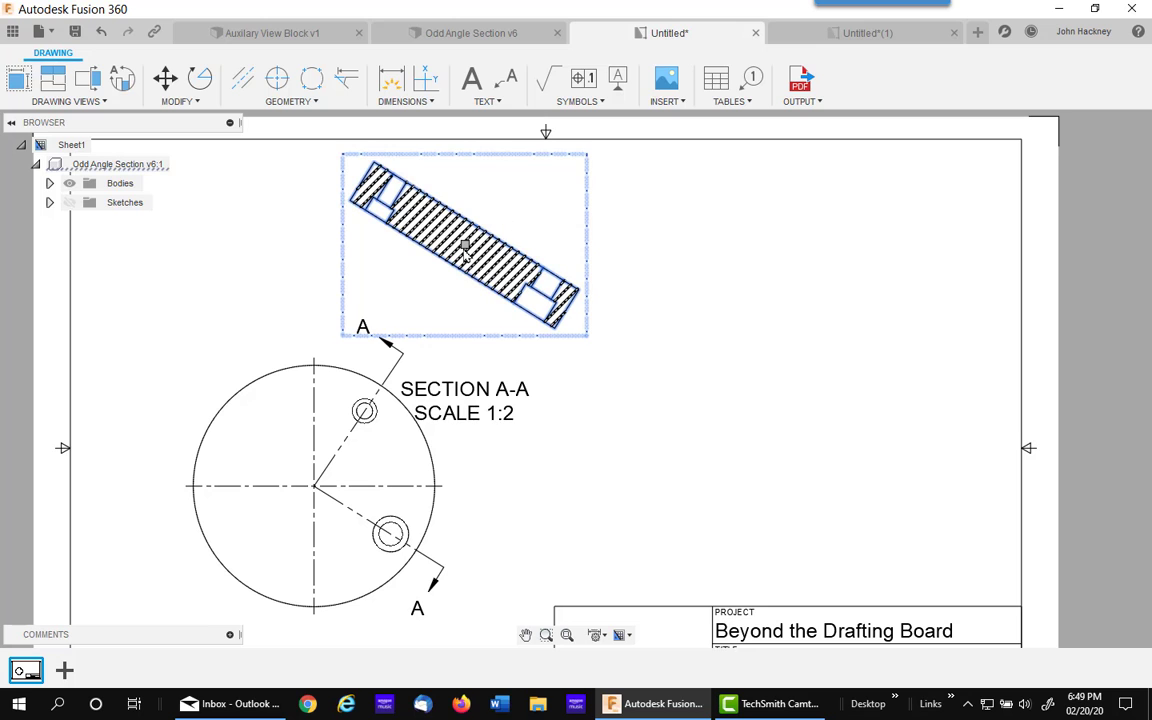
{"action": "left_click", "coordinate": [464, 245]}
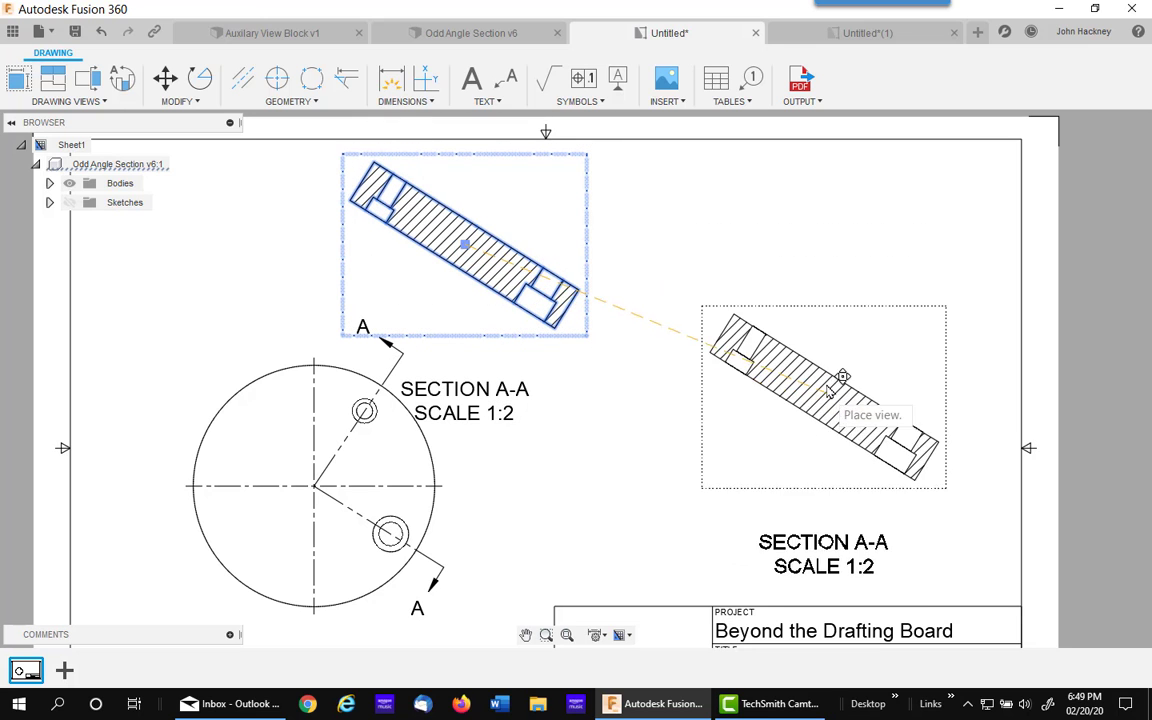
{"action": "left_click", "coordinate": [825, 404]}
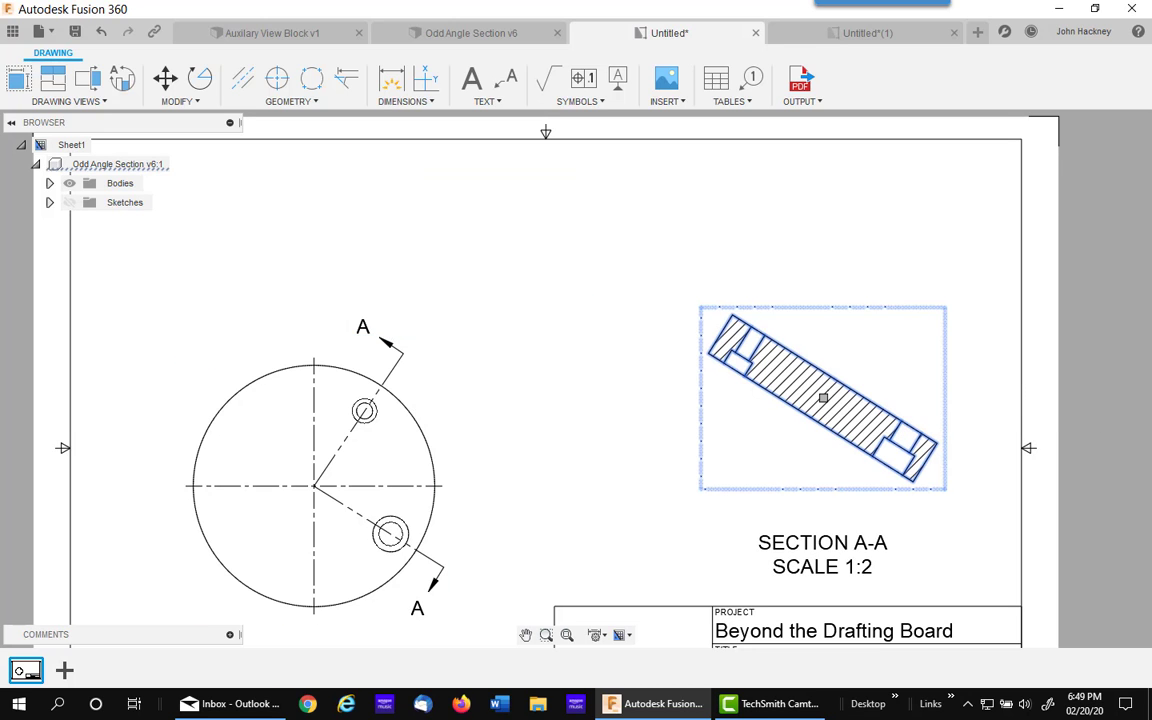
{"action": "middle_click_drag", "start_coordinate": [206, 424], "coordinate": [122, 374]}
{"action": "scroll", "coordinate": [697, 394], "scroll_direction": "up", "scroll_amount": 2}
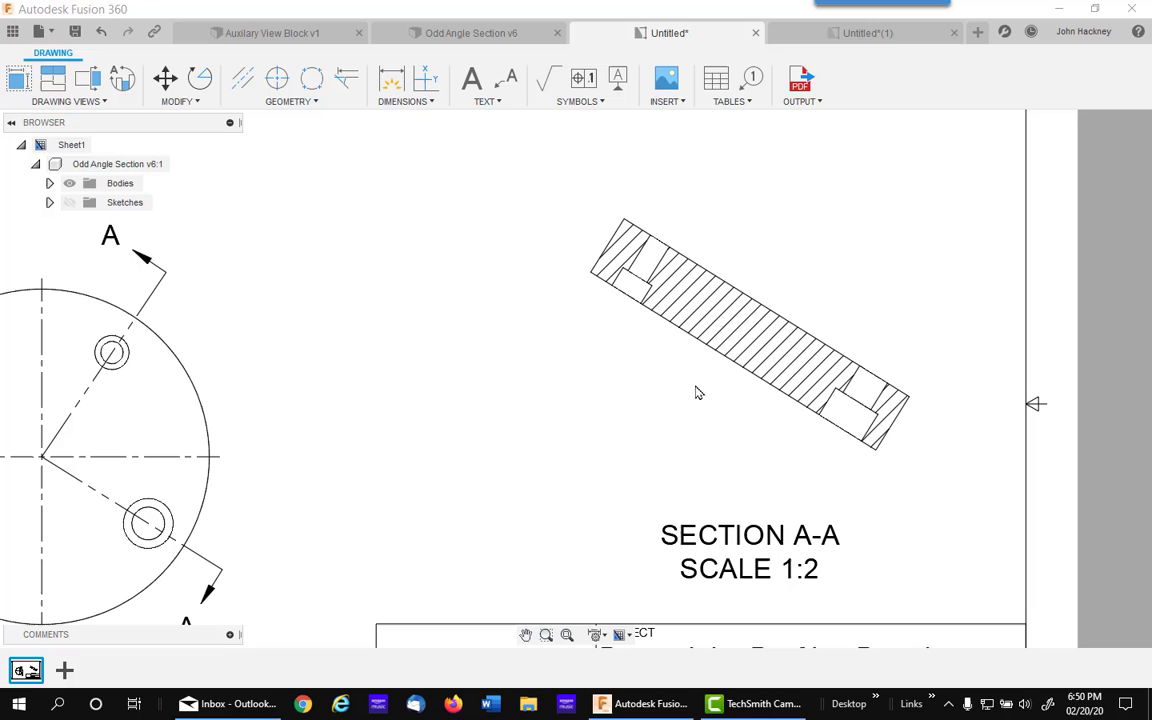
- Set the Section A-A hatch angle to 45° and select the section view
{"action": "double_click", "coordinate": [737, 334]}
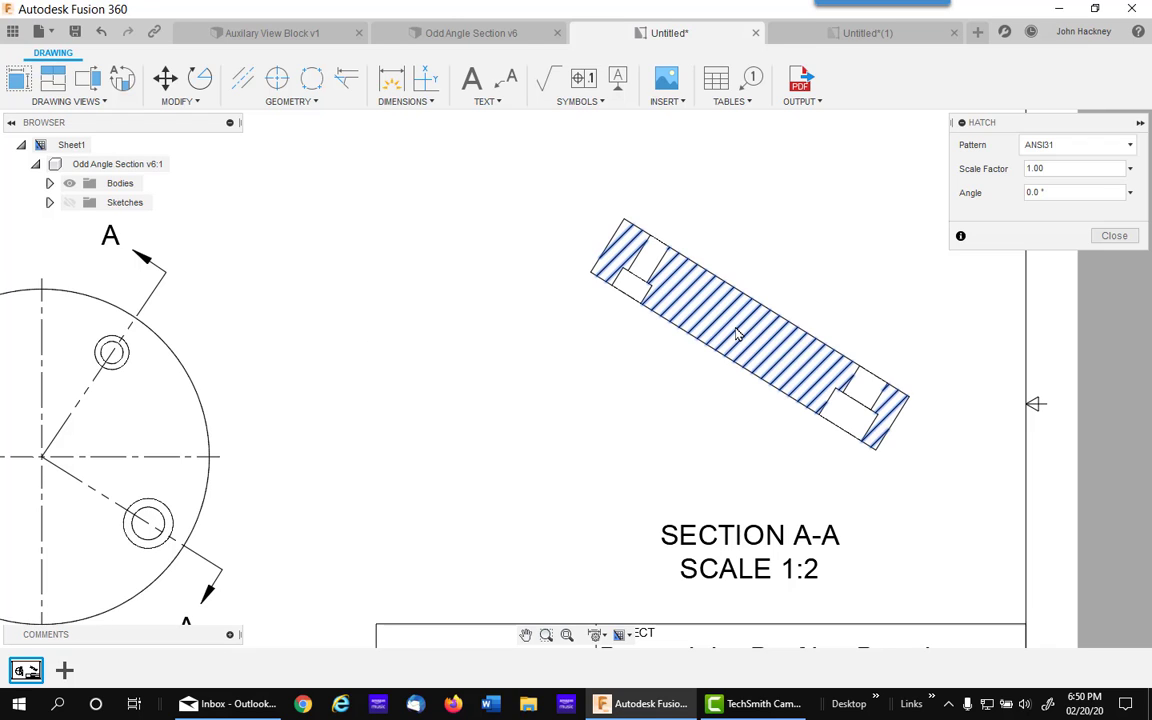
{"action": "left_click", "coordinate": [1090, 192]}
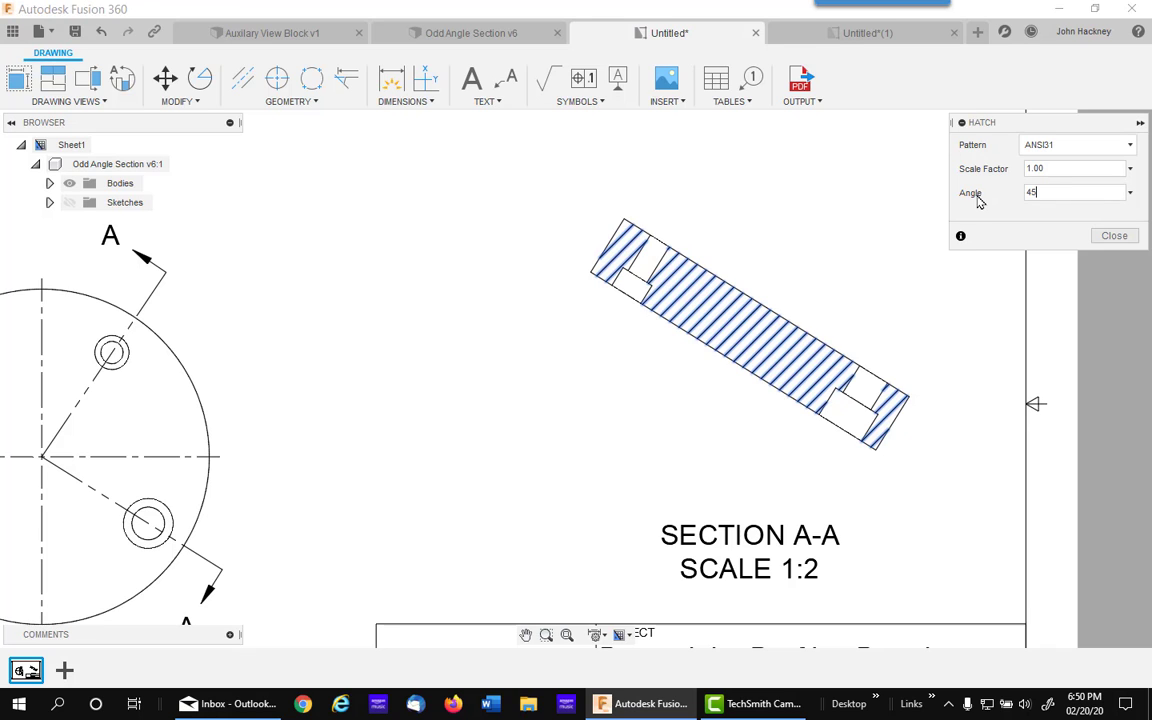
{"action": "left_click", "coordinate": [1114, 235]}
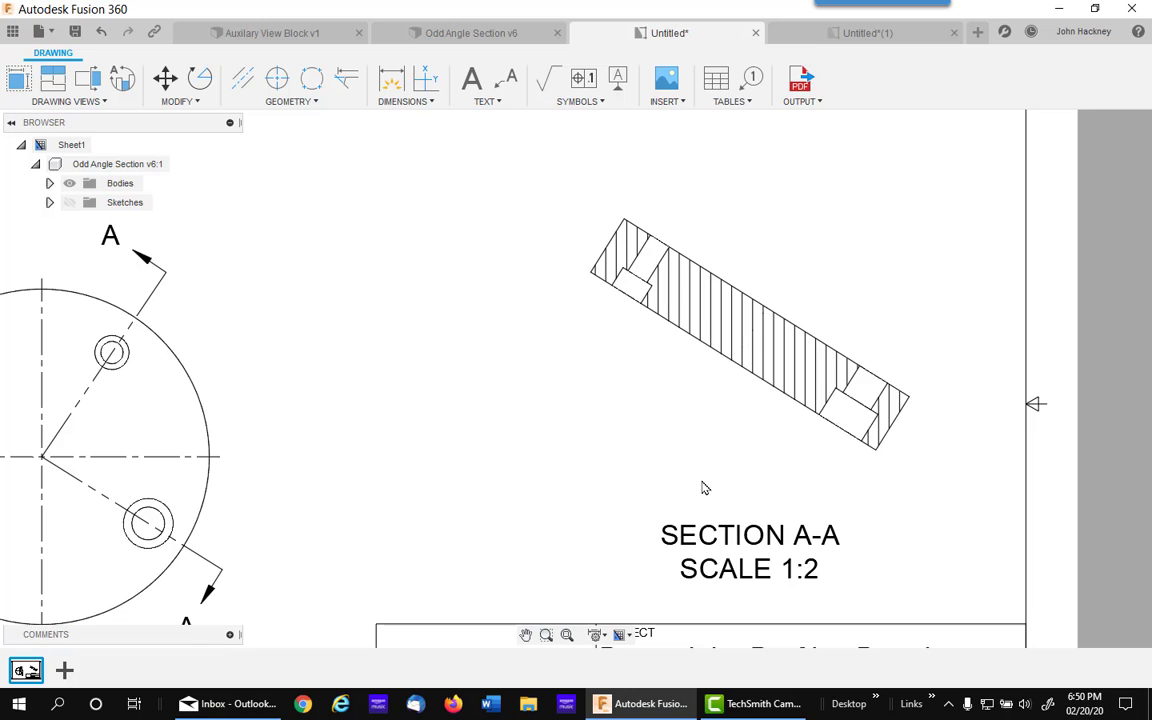
{"action": "scroll", "coordinate": [684, 474], "scroll_direction": "down", "scroll_amount": 2}
{"action": "left_click", "coordinate": [698, 365]}
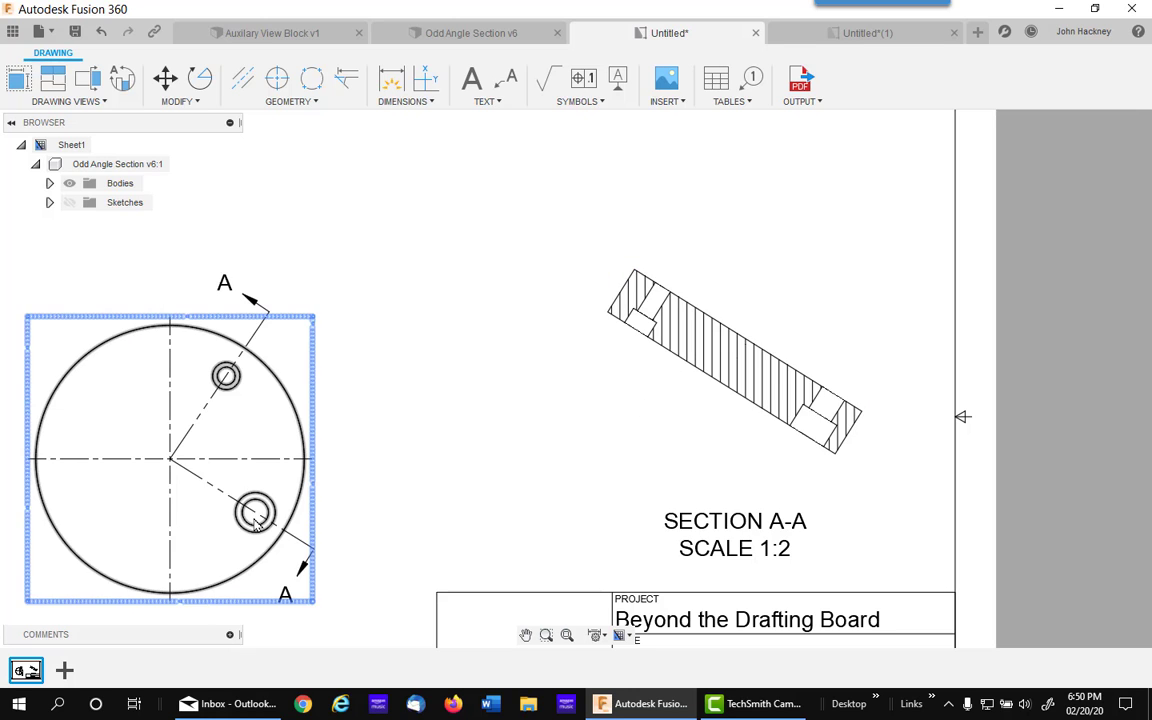
- Rotate Section A-A horizontal, using the circle-centre-to-arrow line as reference angle
{"action": "left_click", "coordinate": [643, 382]}
{"action": "right_click", "coordinate": [643, 382]}
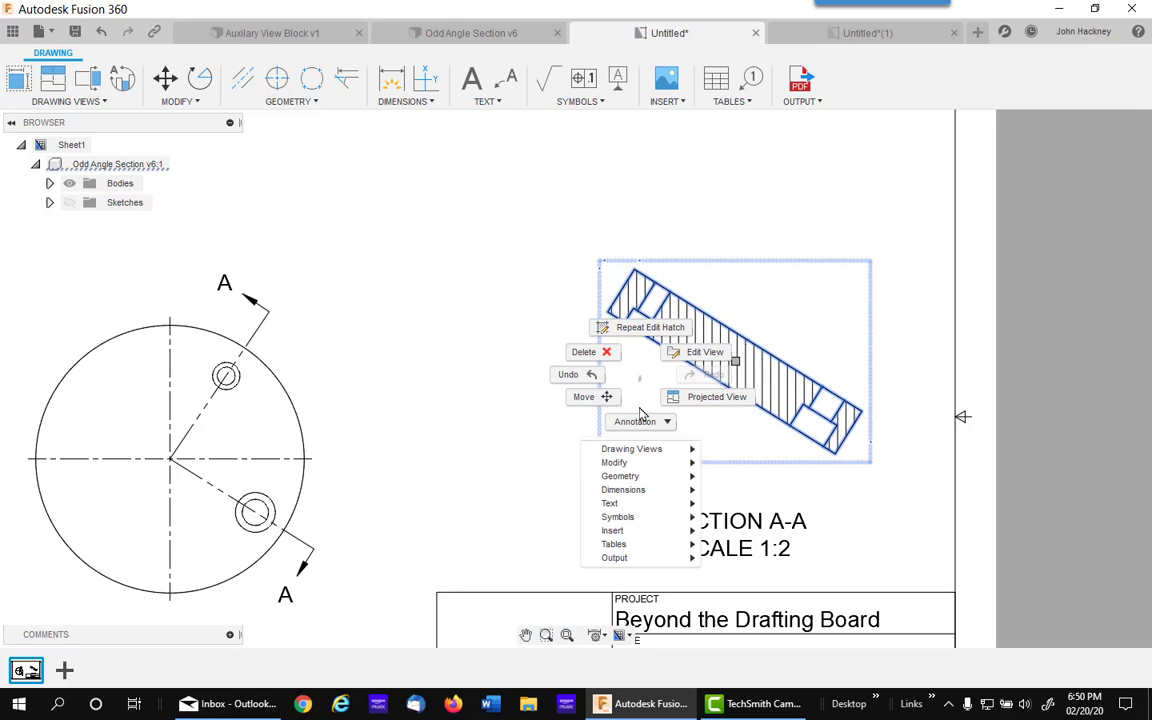
{"action": "mouse_move", "coordinate": [645, 465]}
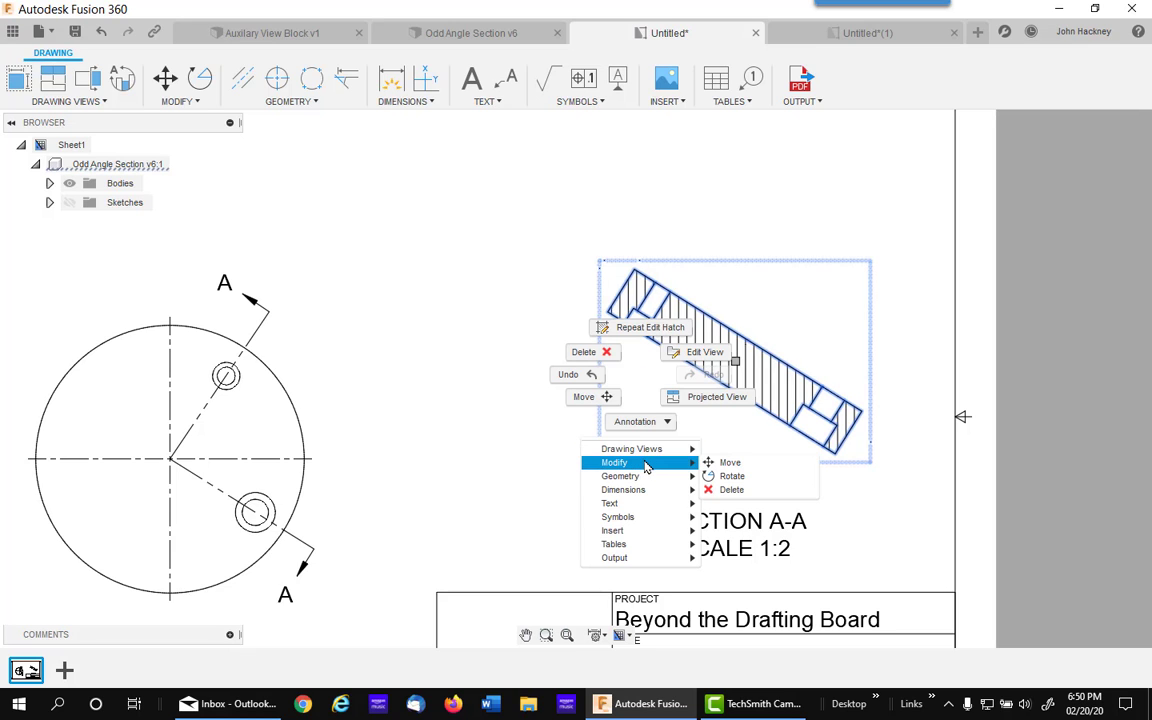
{"action": "left_click", "coordinate": [730, 476]}
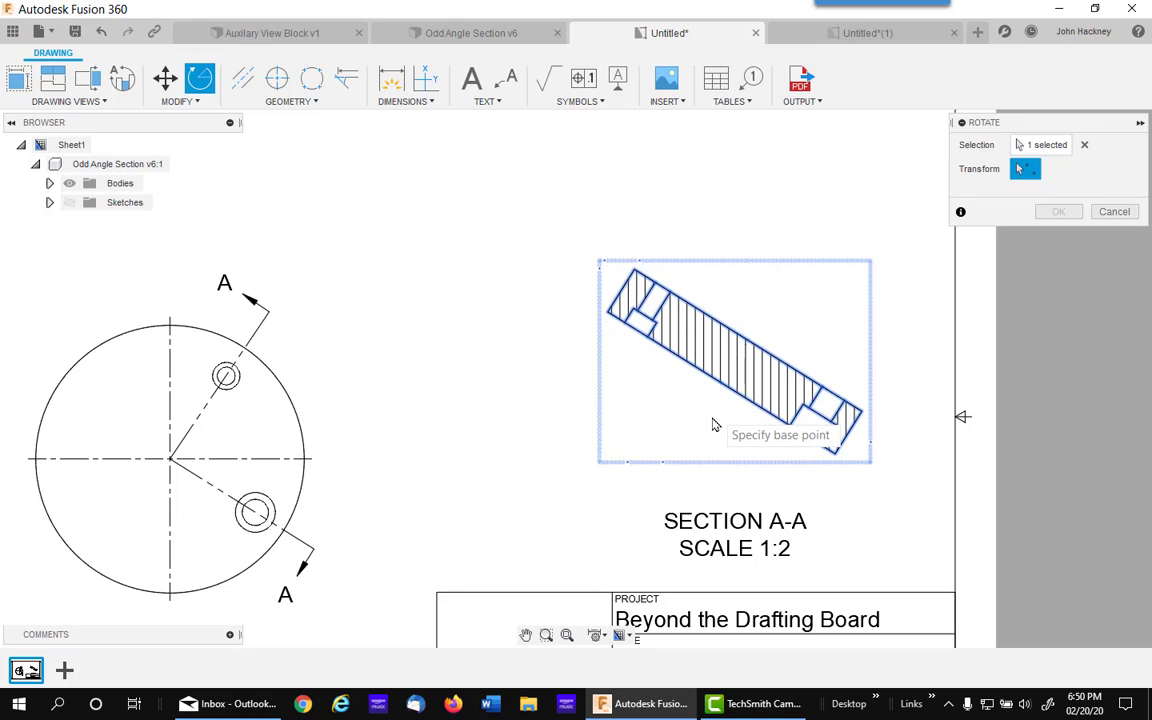
{"action": "left_click", "coordinate": [836, 455]}
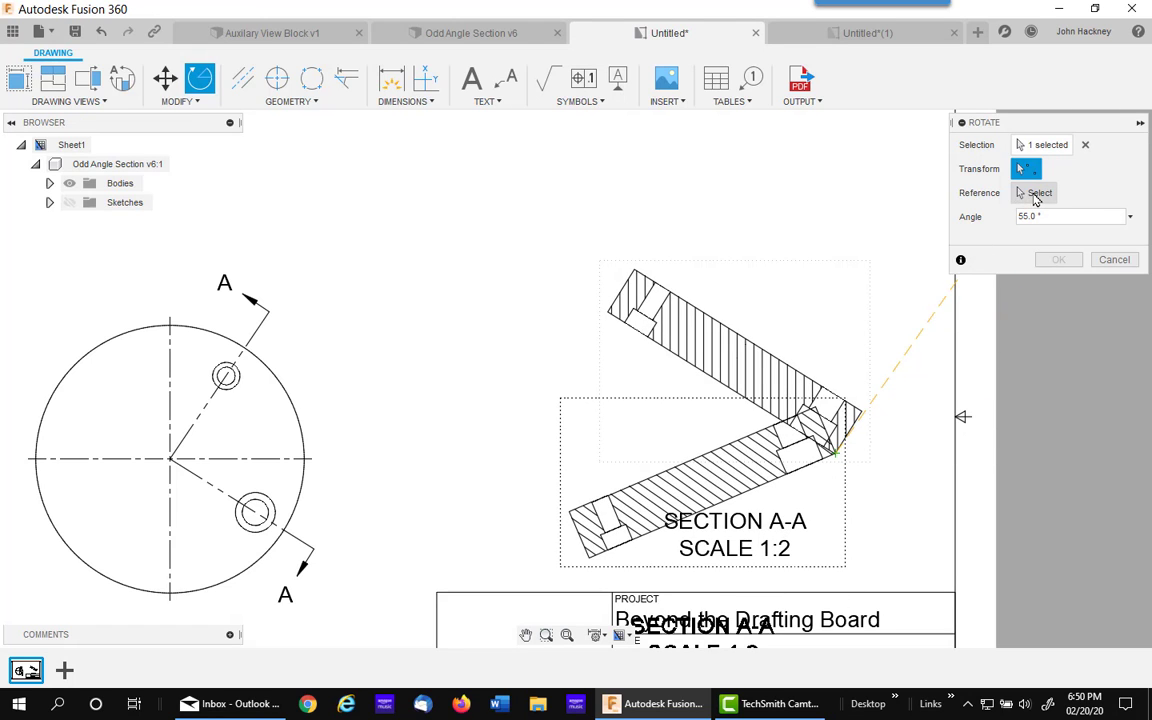
{"action": "left_click", "coordinate": [1025, 196]}
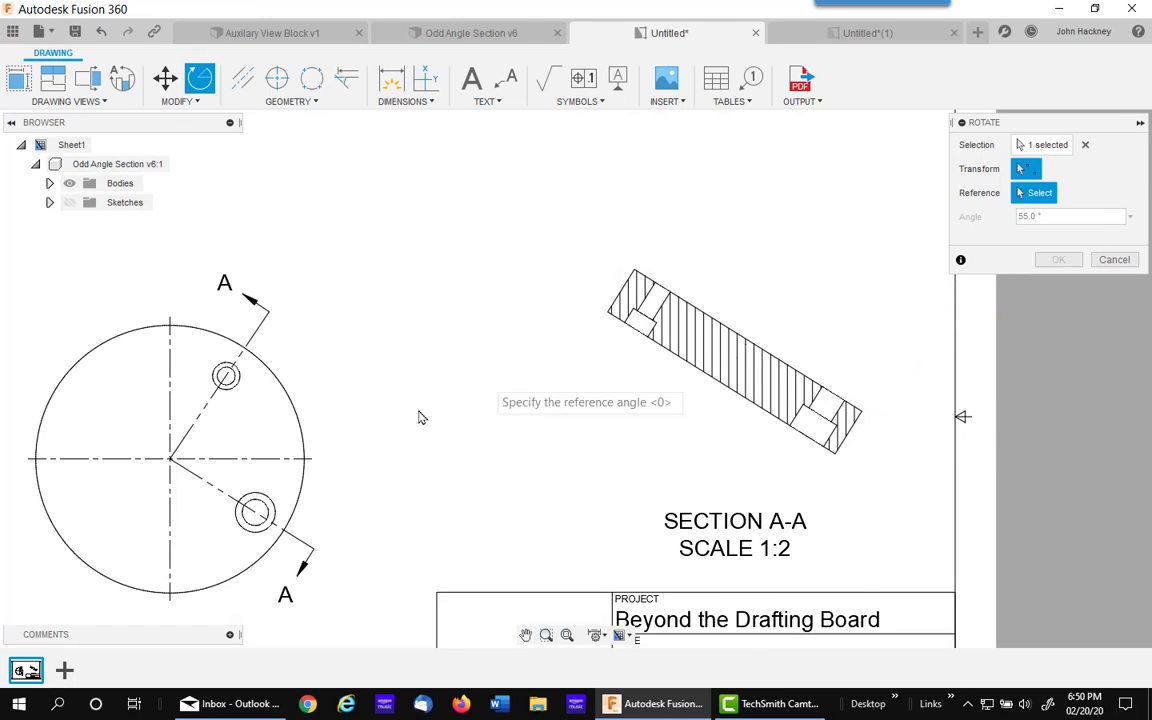
{"action": "left_click", "coordinate": [170, 459]}
{"action": "left_click", "coordinate": [312, 547]}
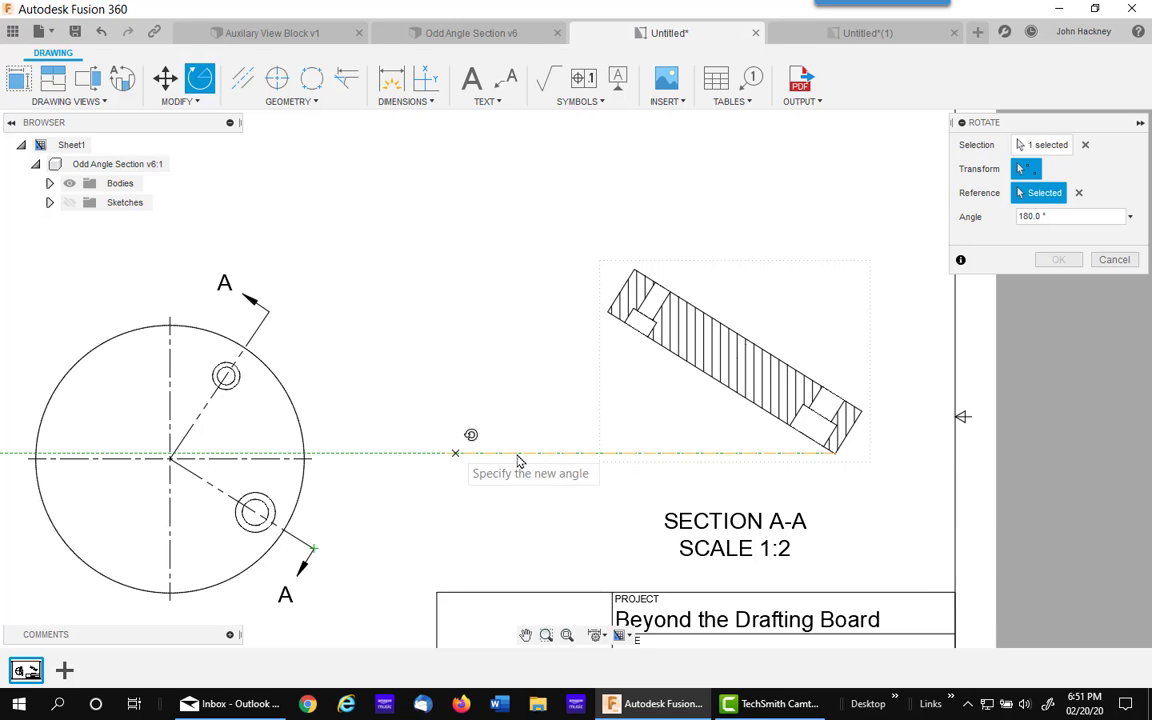
{"action": "left_click", "coordinate": [500, 458]}
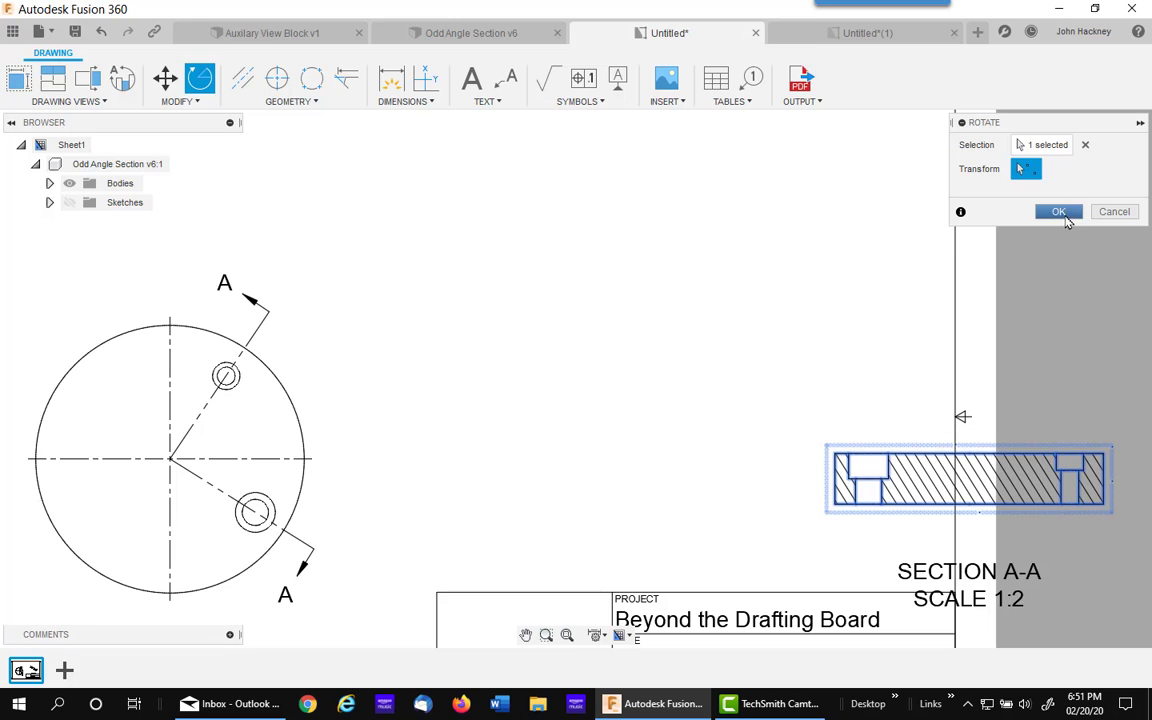
{"action": "left_click", "coordinate": [1059, 212]}
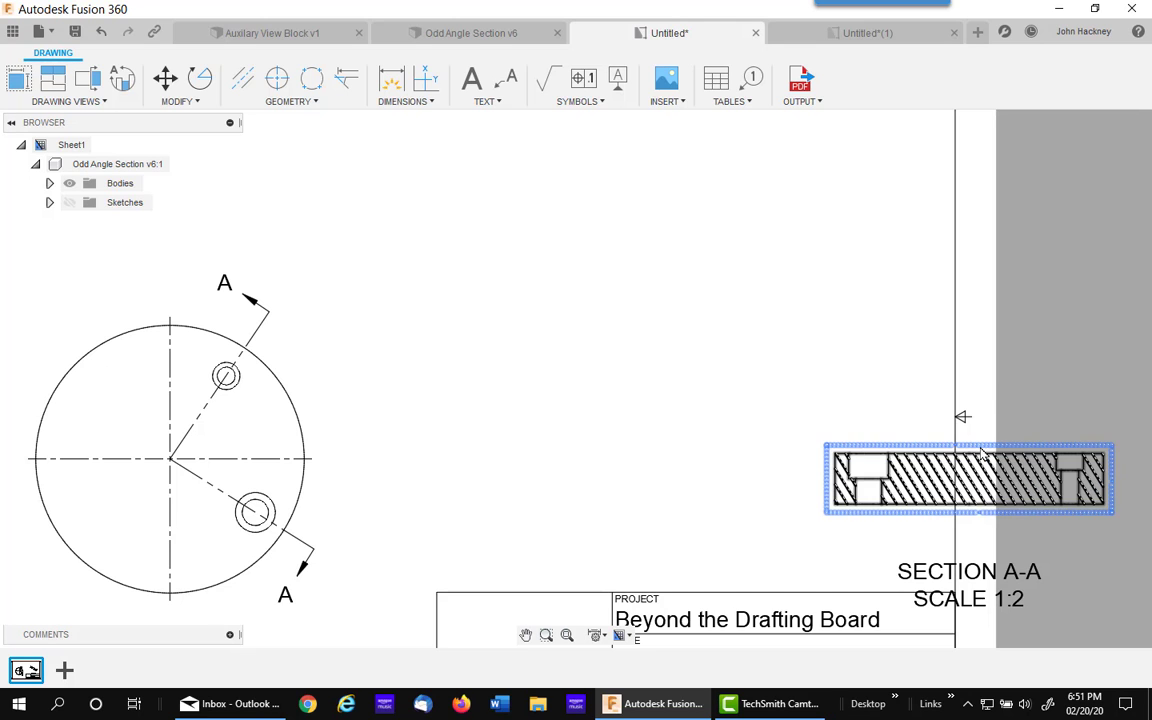
- Move the section view left inside the sheet border, then switch to the Auxiliary View Block drawing
{"action": "left_click", "coordinate": [870, 437]}
{"action": "left_click_drag", "start_coordinate": [870, 437], "coordinate": [735, 405]}
{"action": "left_click", "coordinate": [725, 404]}
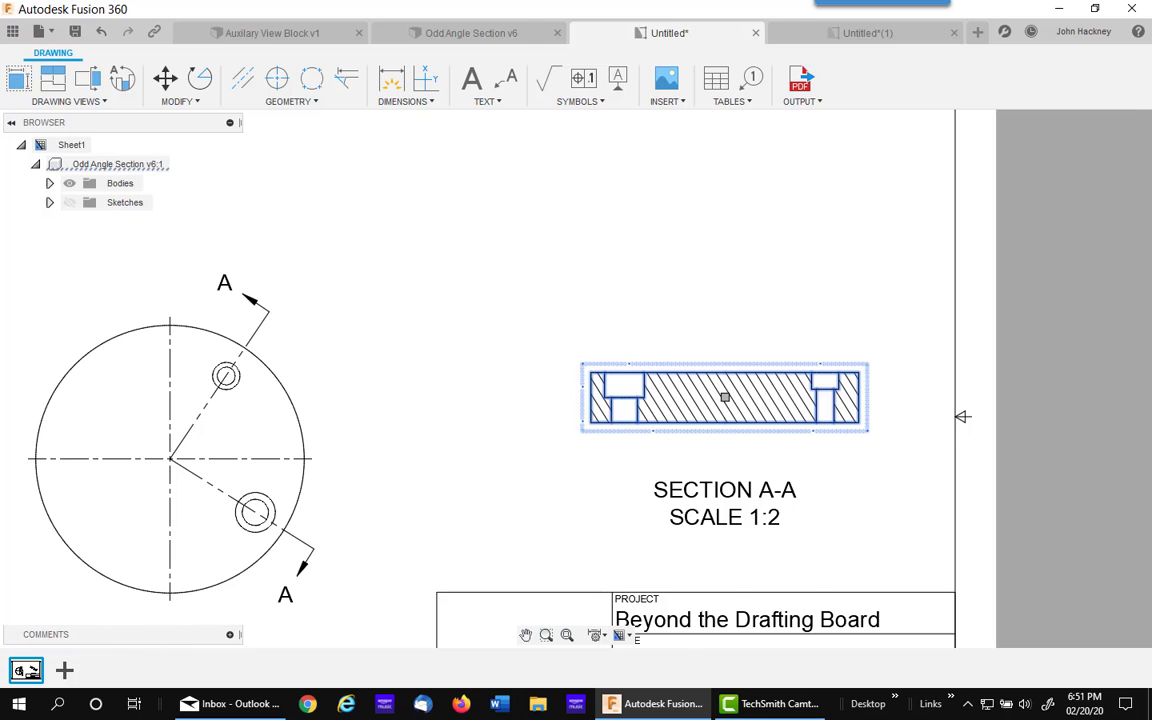
{"action": "key", "text": "ctrl+Tab"}
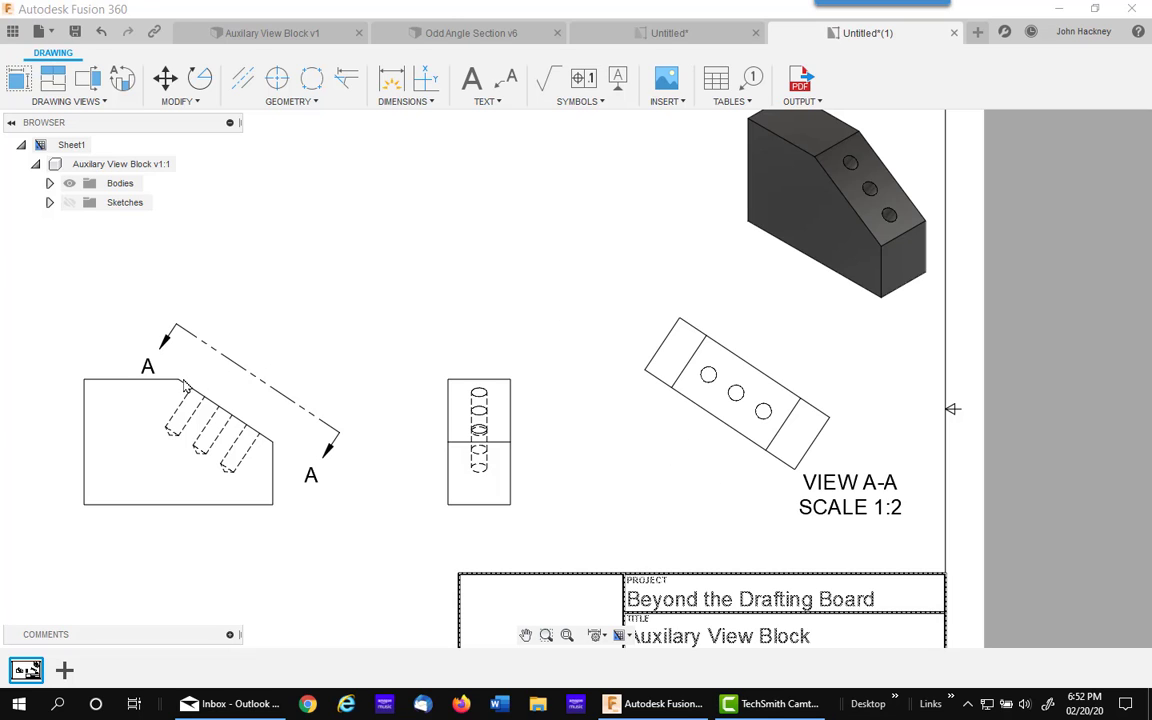
- Rotate View A-A about its lower-right corner, referencing the inclined face, to lie horizontal
{"action": "left_click", "coordinate": [699, 432]}
{"action": "right_click", "coordinate": [700, 432]}
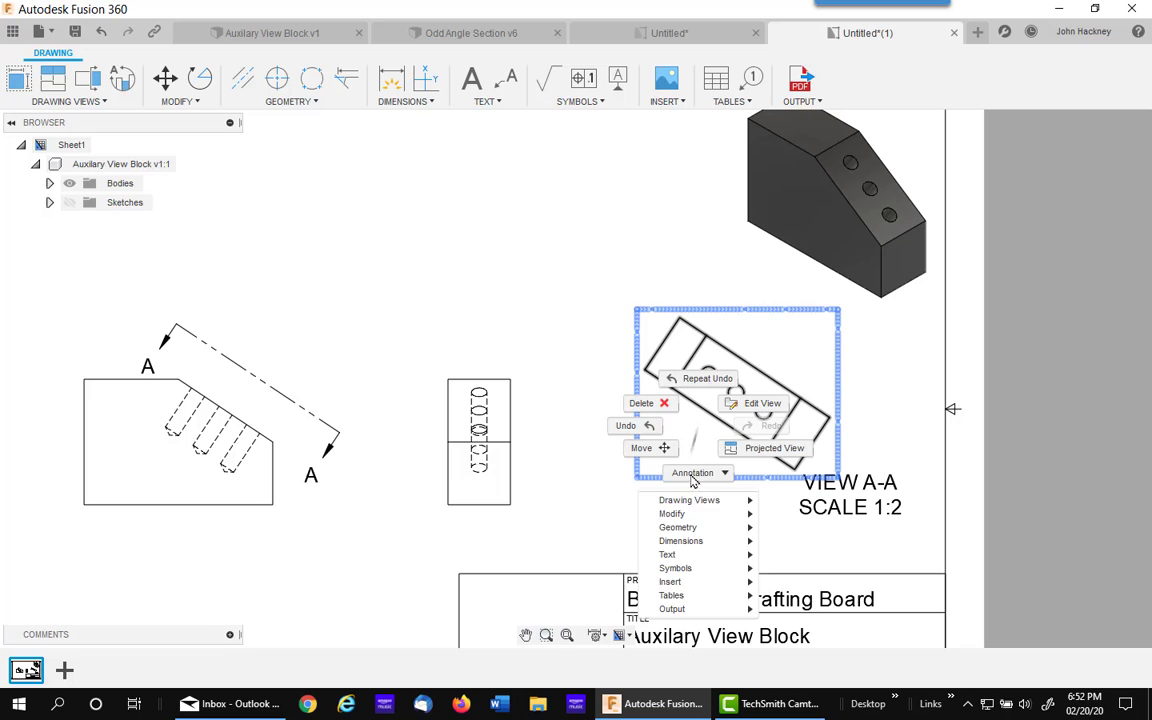
{"action": "mouse_move", "coordinate": [697, 517]}
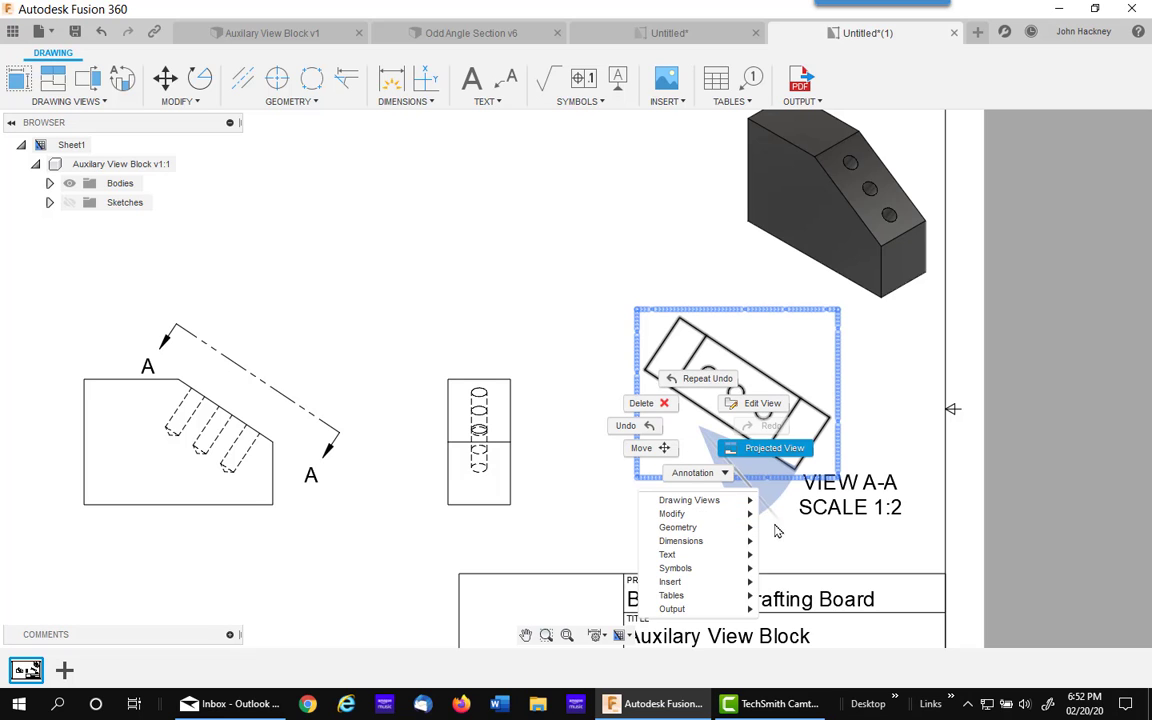
{"action": "left_click", "coordinate": [783, 529]}
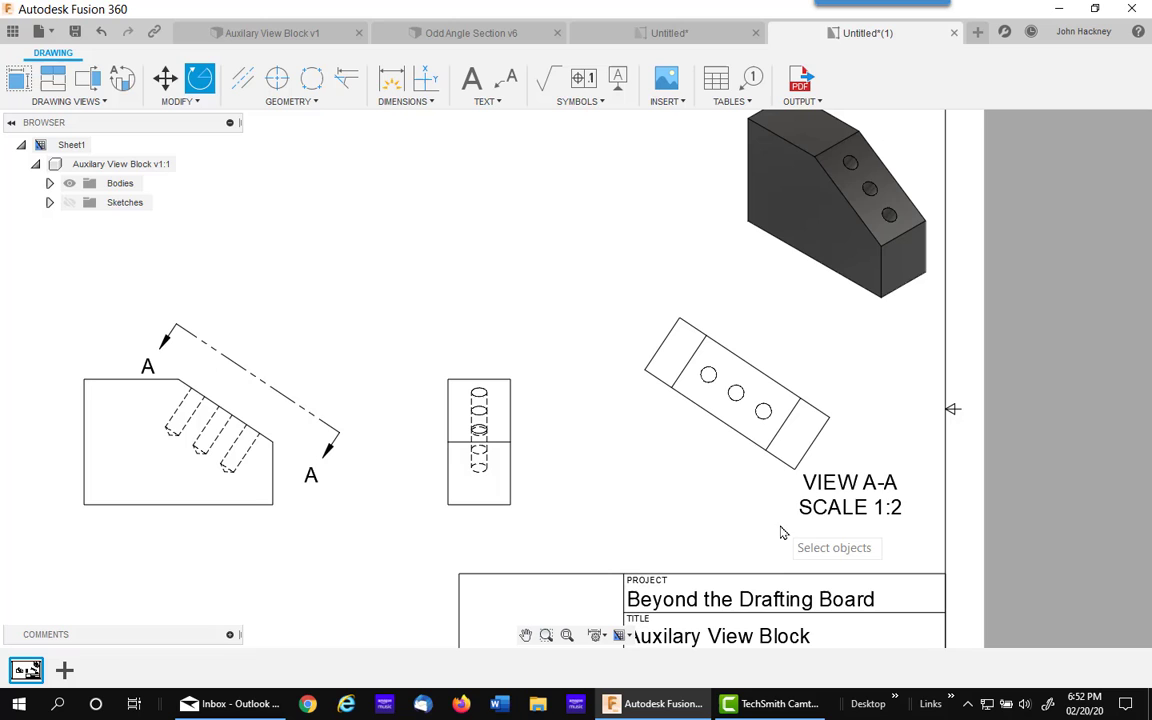
{"action": "left_click", "coordinate": [738, 465]}
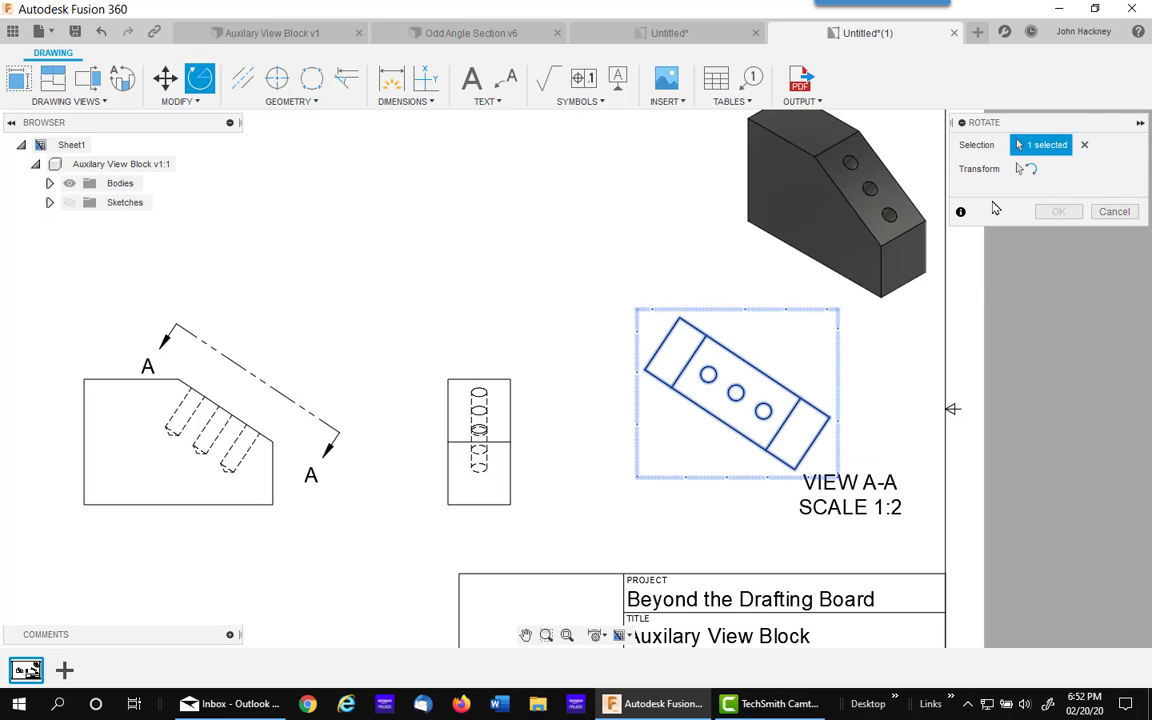
{"action": "left_click", "coordinate": [1022, 169]}
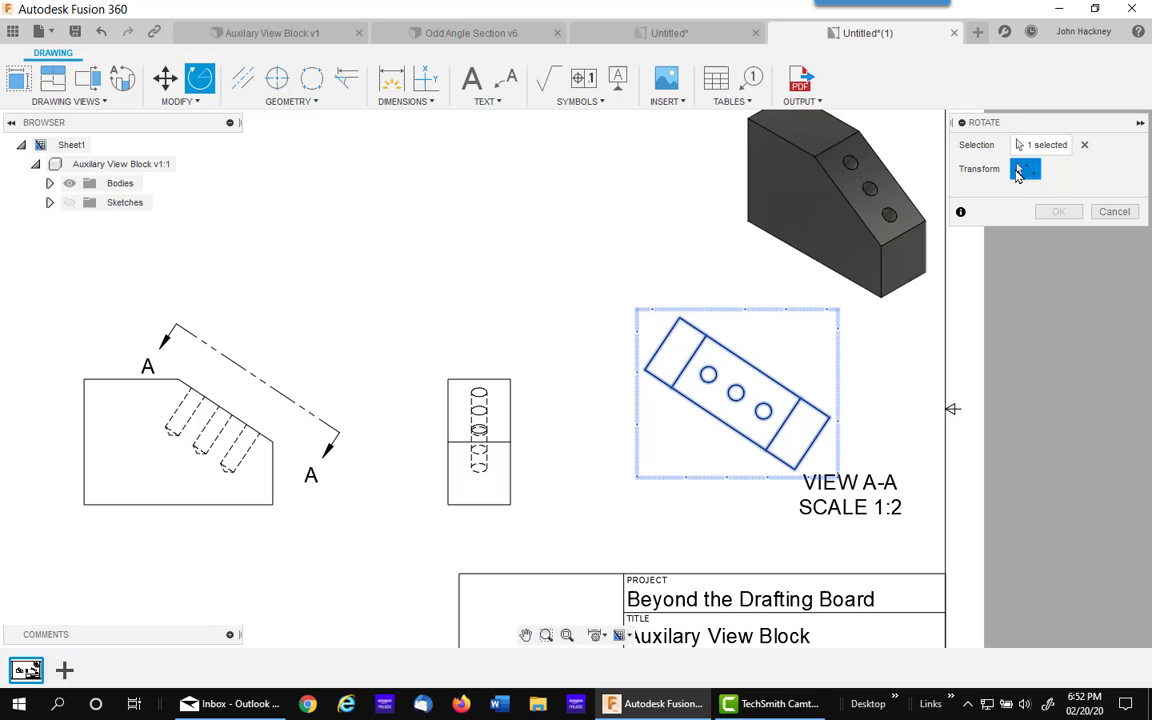
{"action": "left_click", "coordinate": [794, 469]}
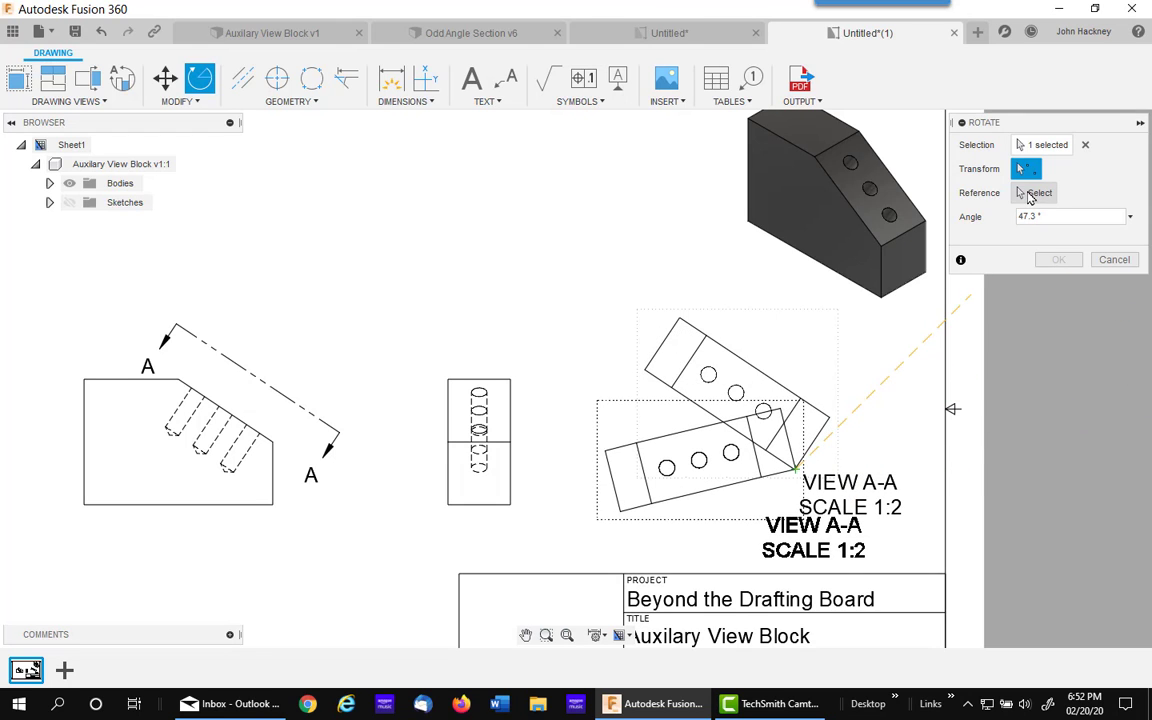
{"action": "left_click", "coordinate": [1033, 193]}
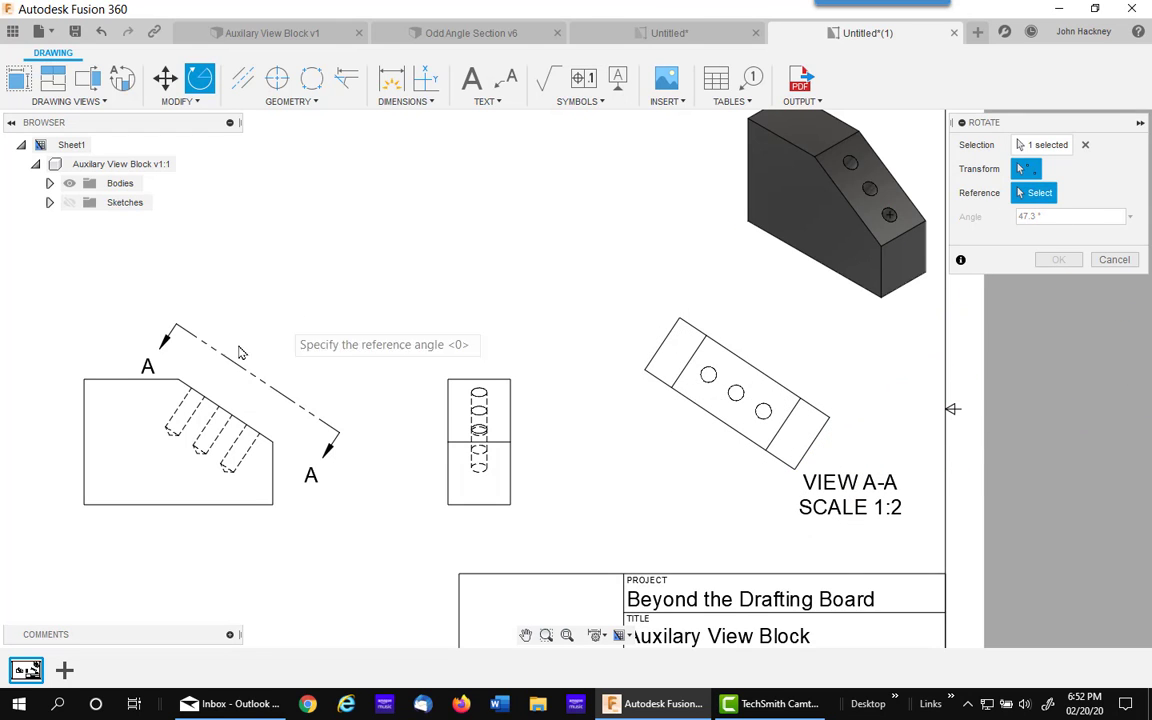
{"action": "left_click", "coordinate": [179, 380]}
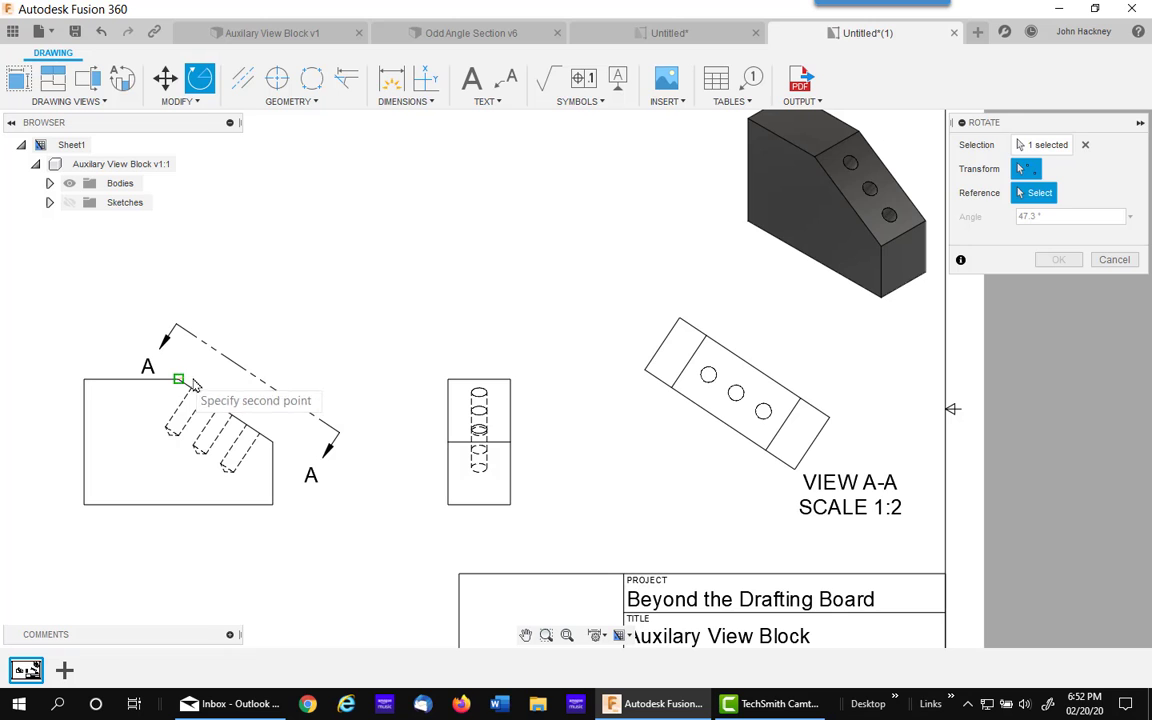
{"action": "left_click", "coordinate": [271, 441]}
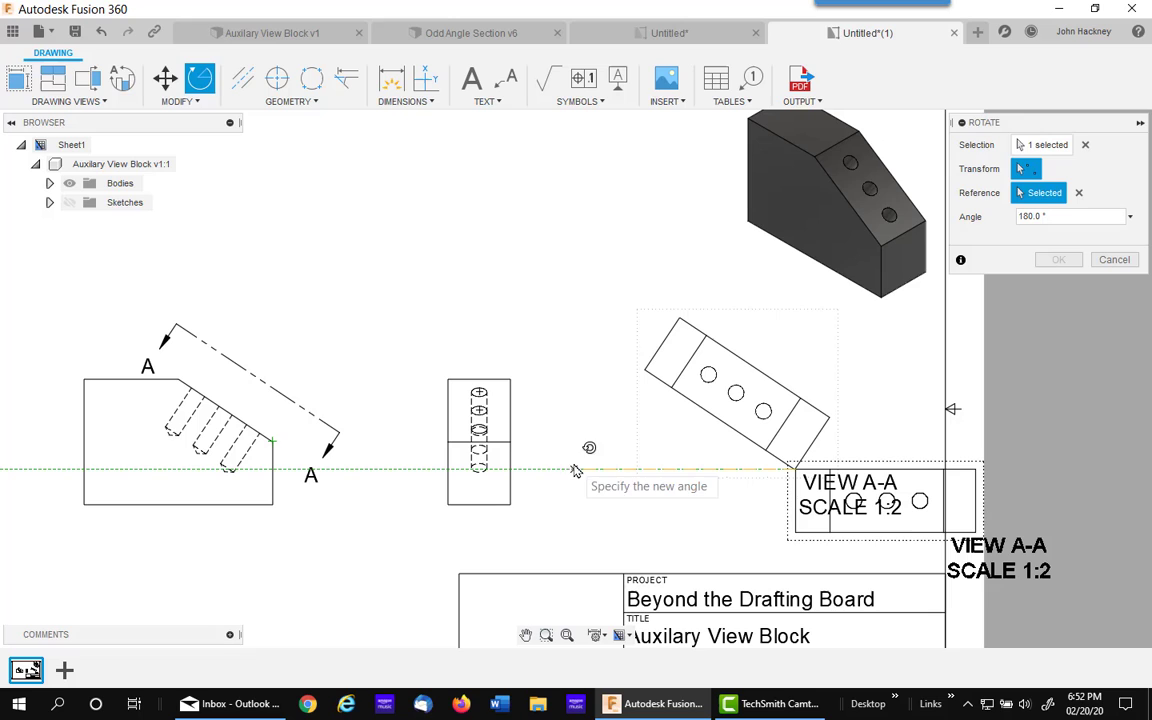
{"action": "left_click", "coordinate": [570, 468]}
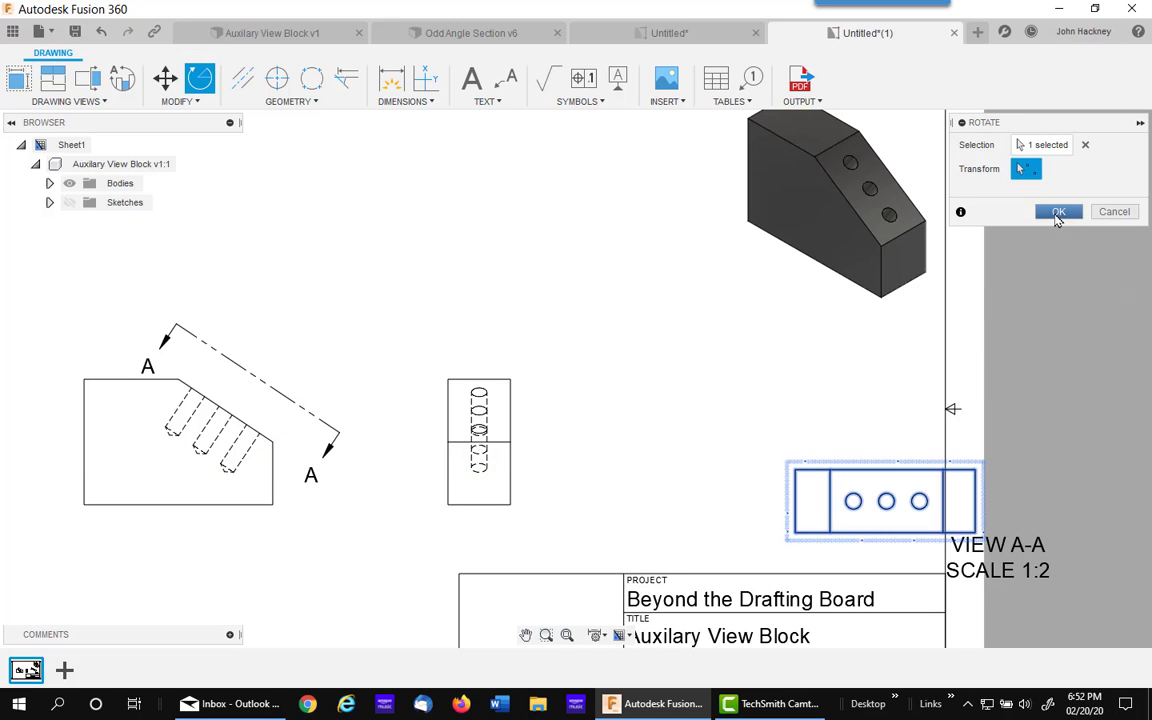
- Confirm the rotation and place View A-A inside the border, right of the side view
{"action": "left_click", "coordinate": [1056, 212]}
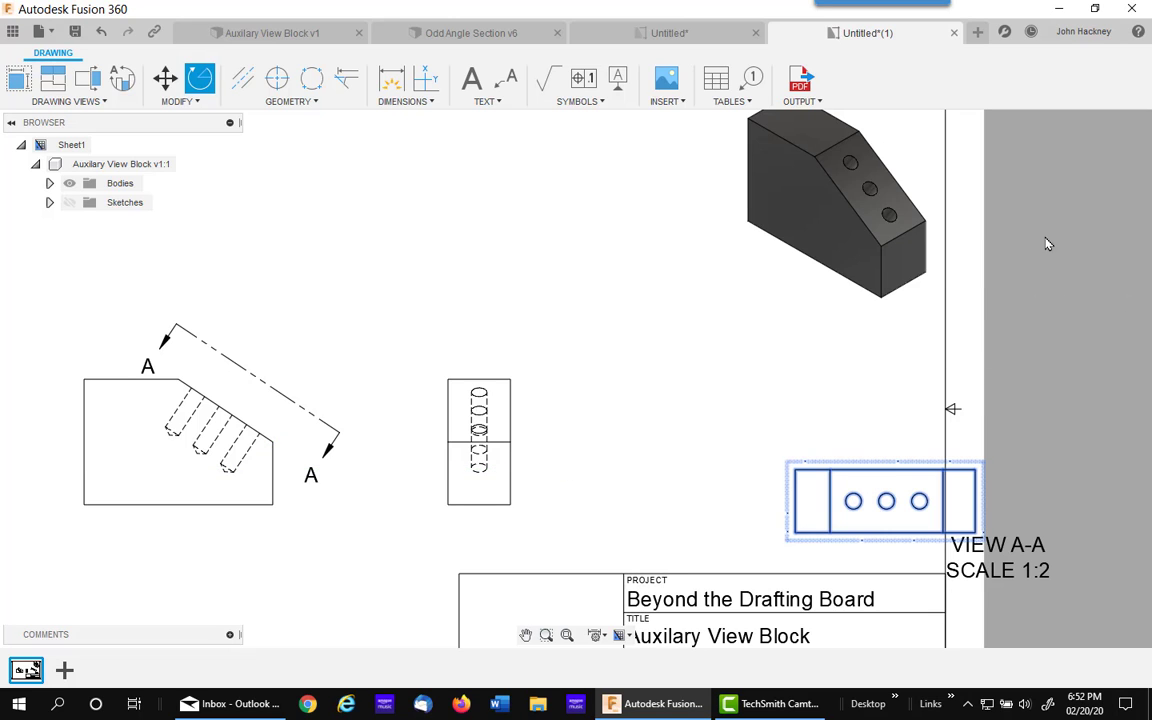
{"action": "left_click", "coordinate": [886, 501]}
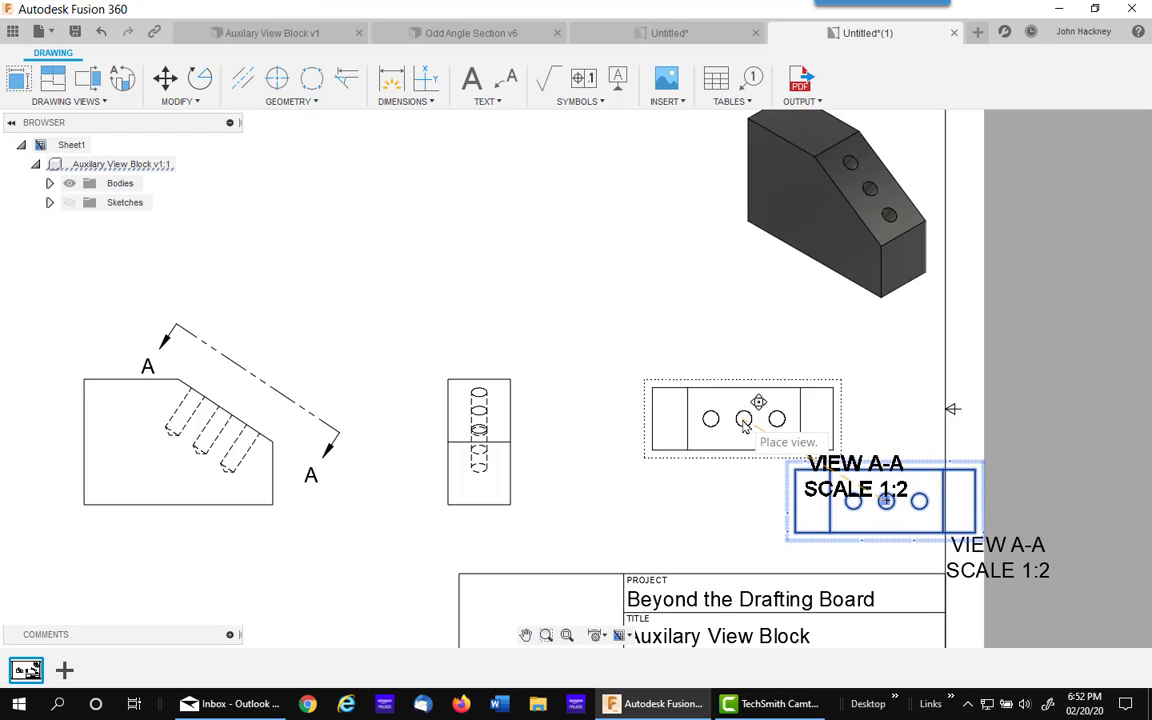
{"action": "left_click", "coordinate": [746, 420]}
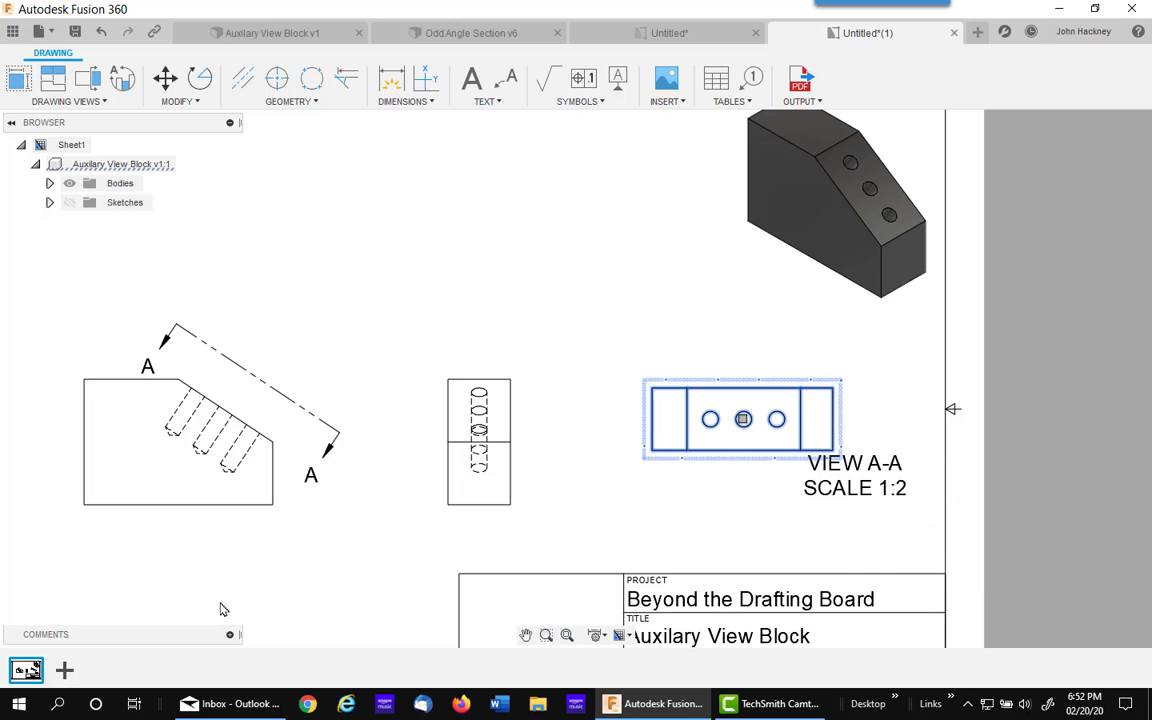